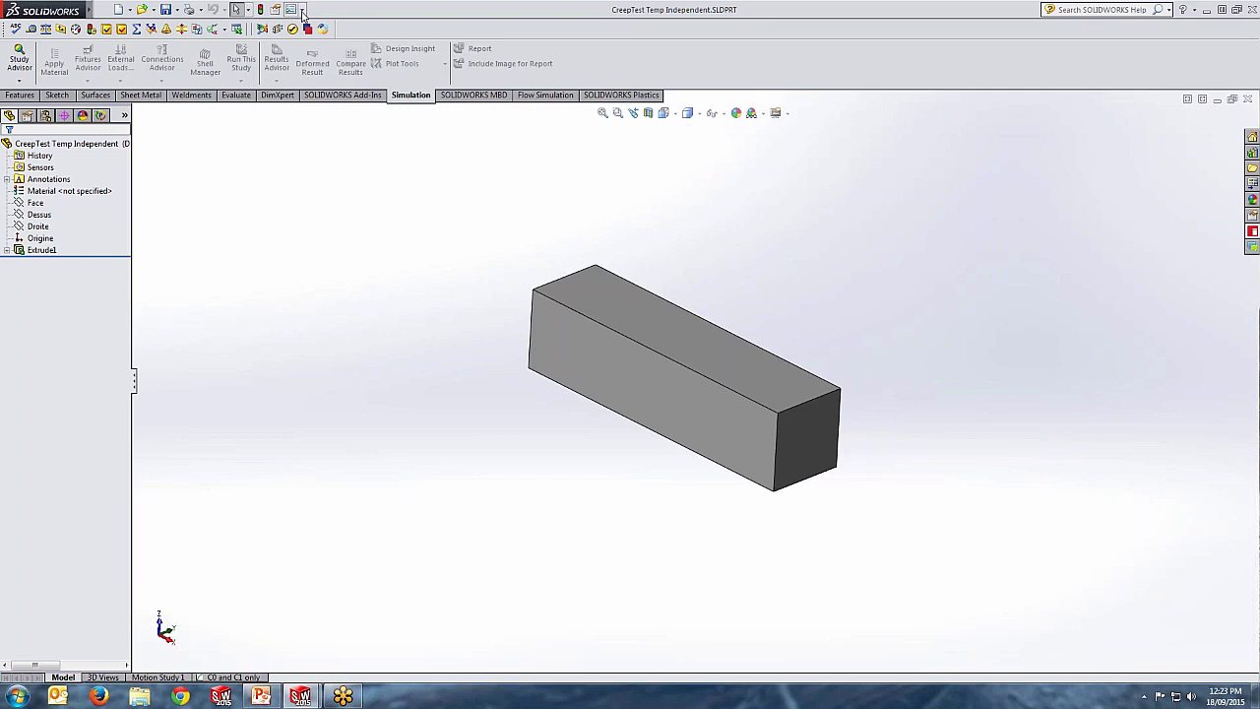
Check in the add-ins list that SOLIDWORKS Simulation is active, leaving the add-in settings as they are
click(301, 11)
click(309, 47)
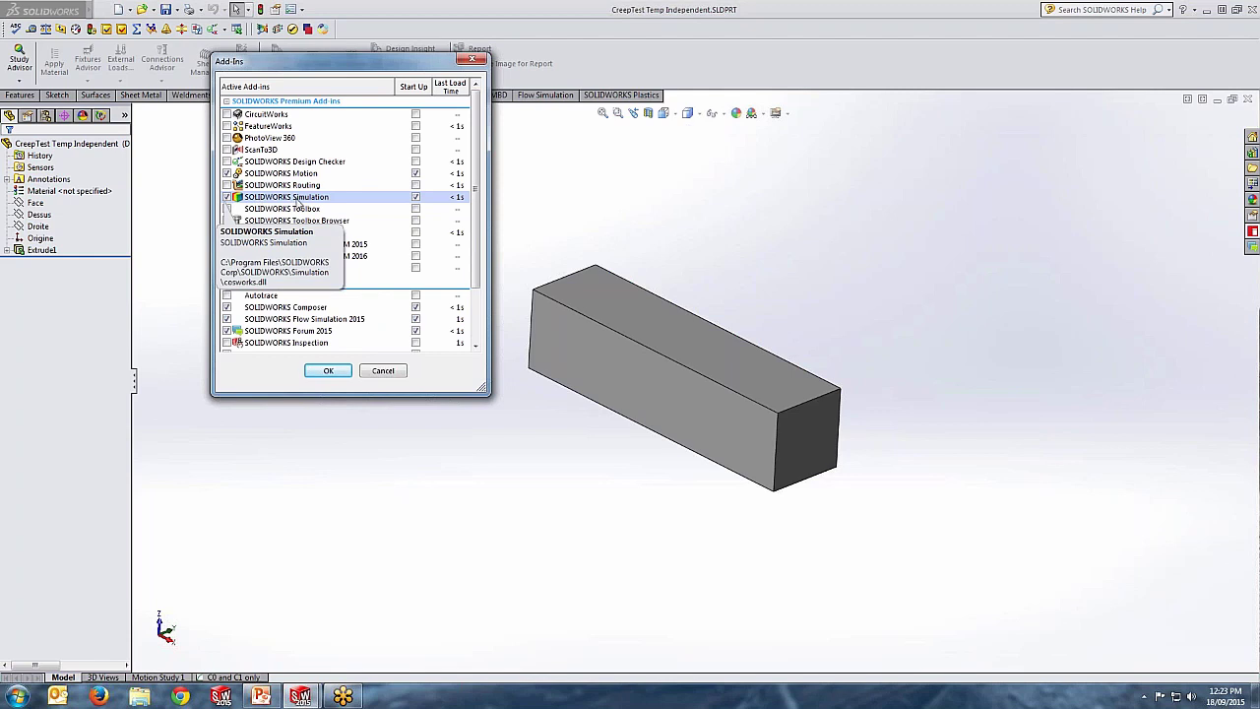
click(380, 372)
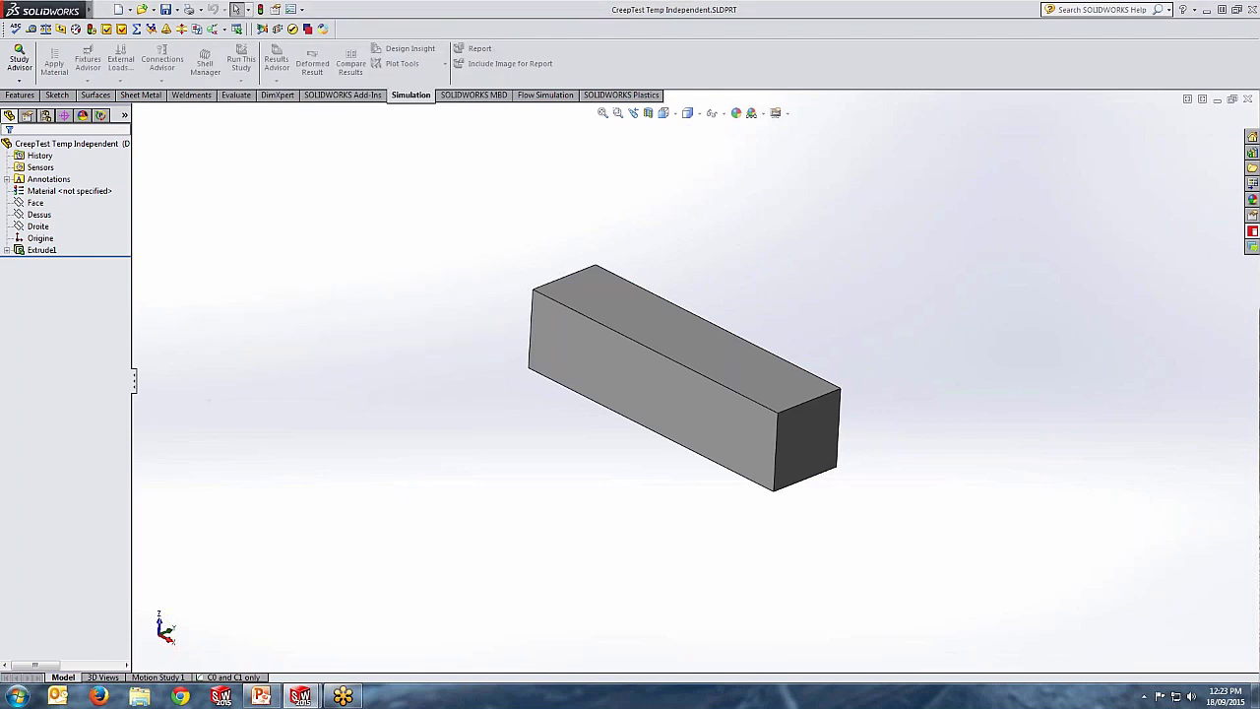
Create a new nonlinear simulation study with the static option, keeping the default name
click(19, 82)
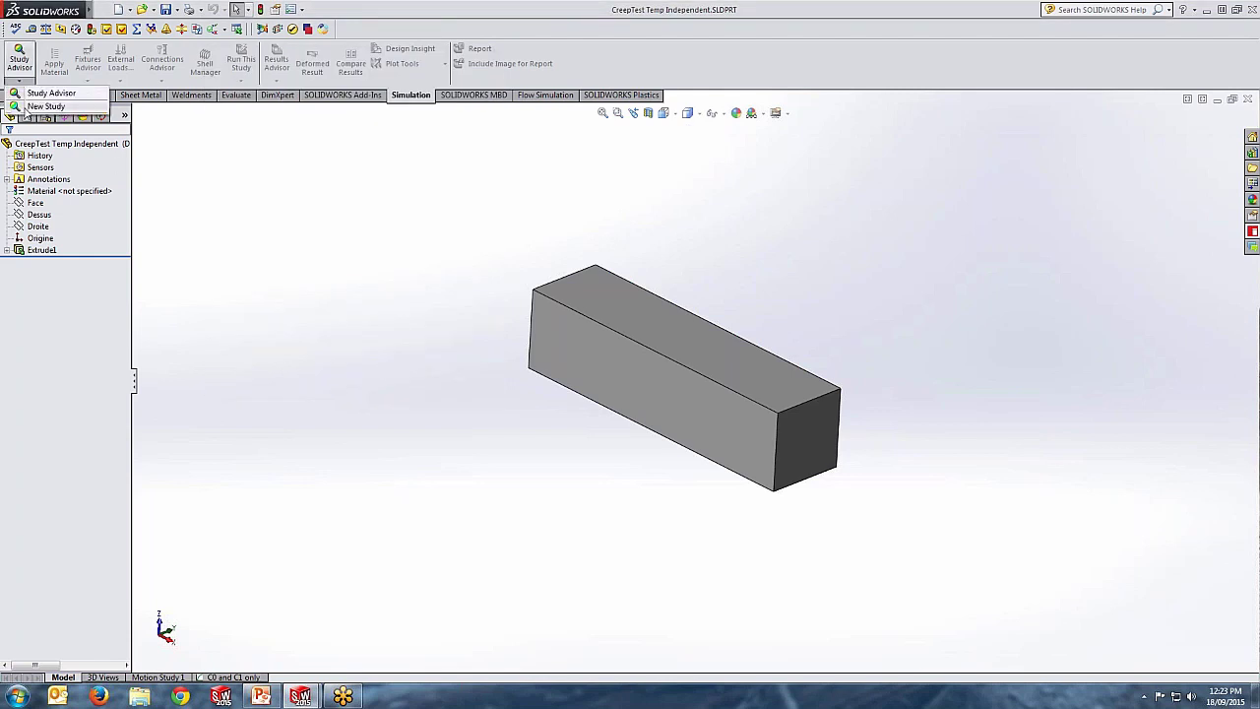
click(47, 106)
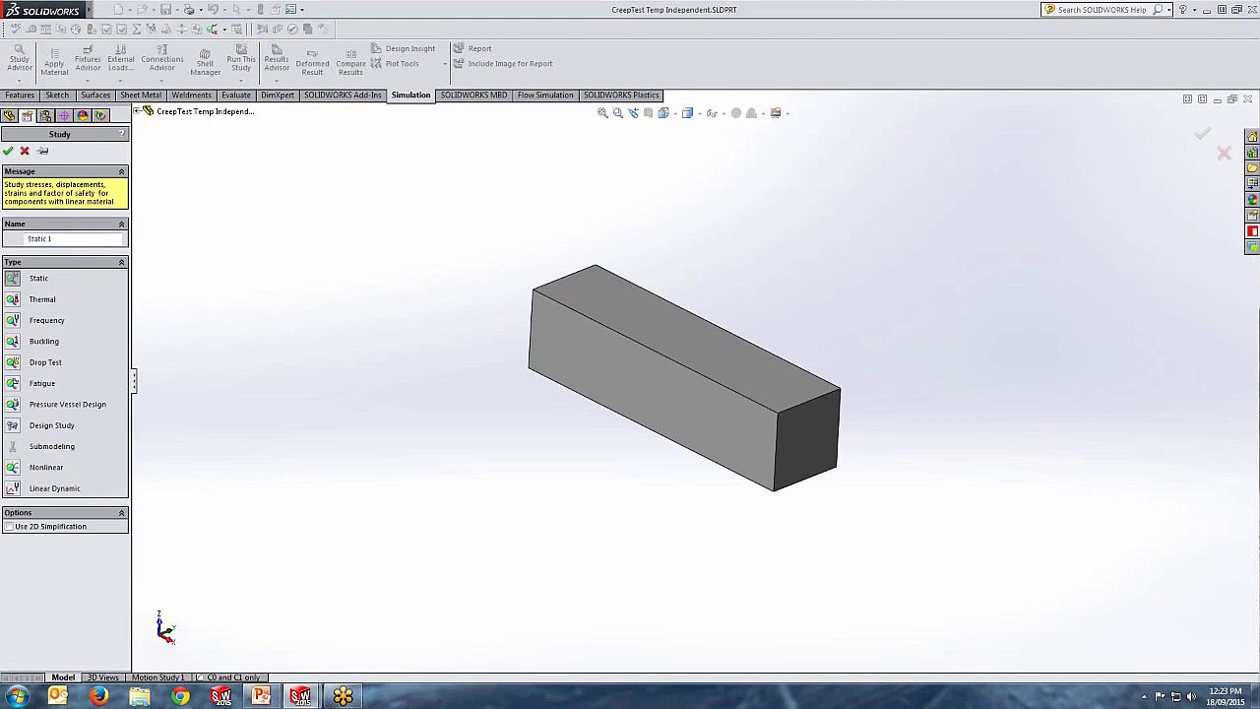
click(11, 471)
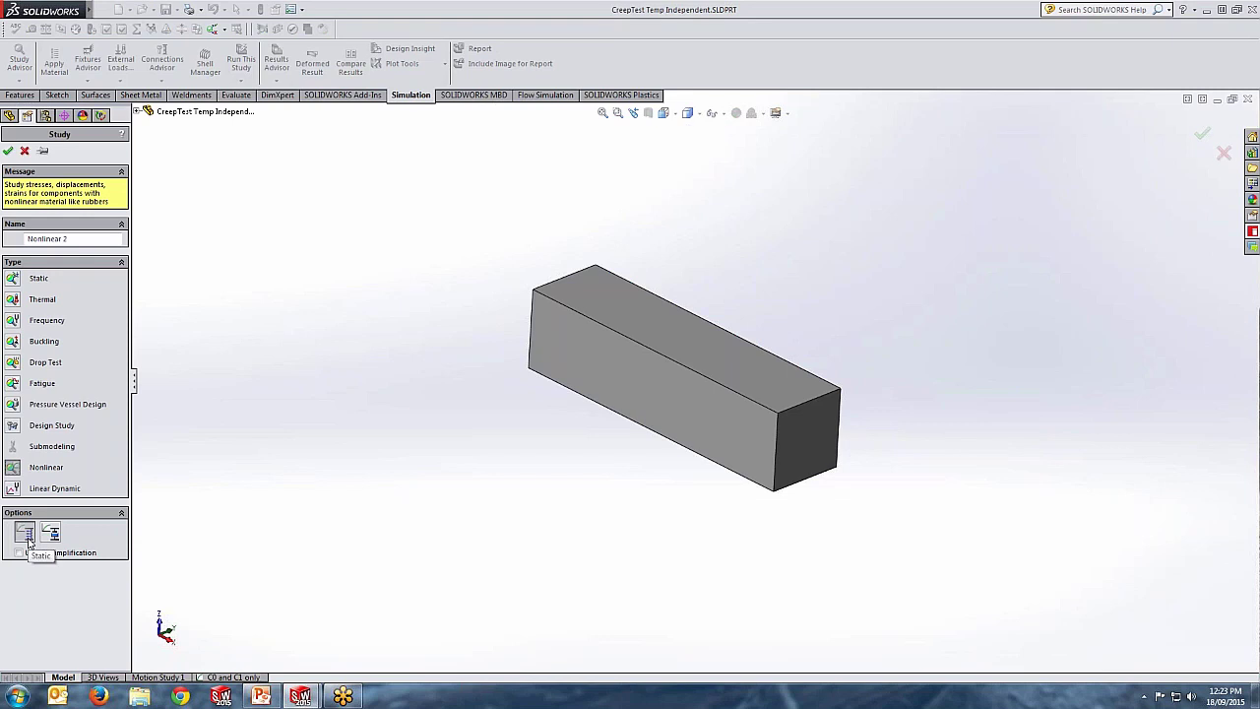
click(8, 151)
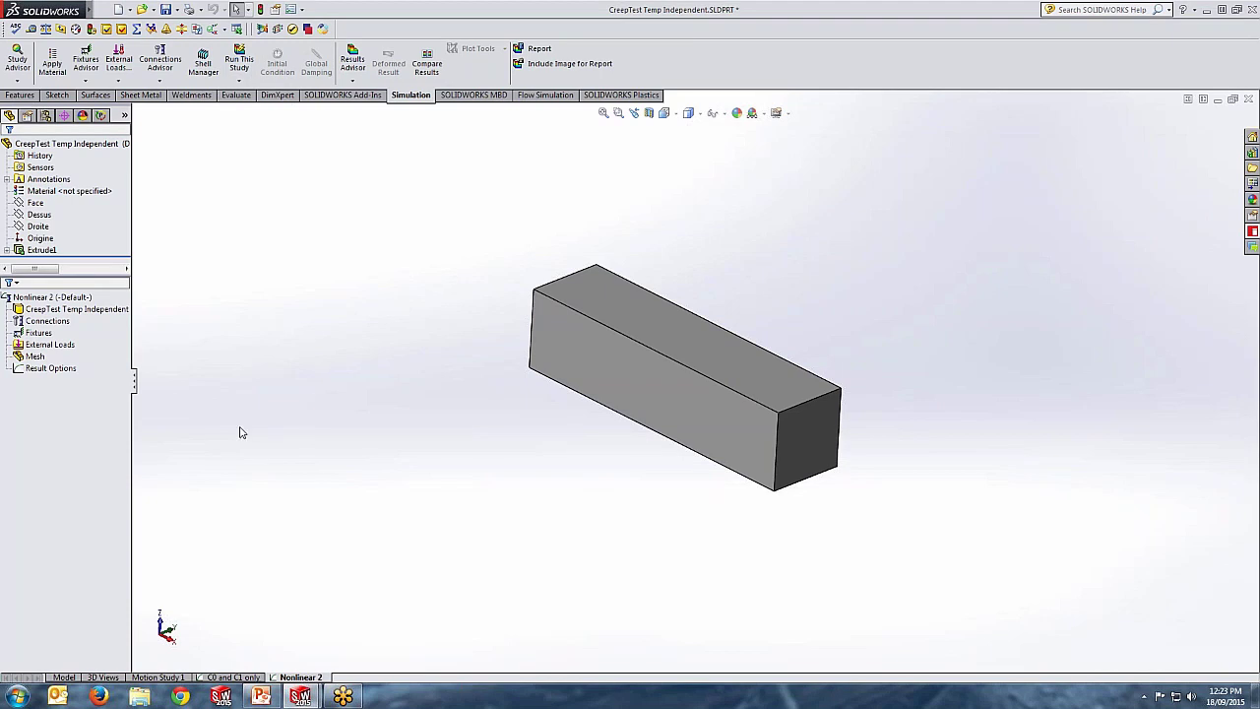
Edit the study part's material and select the custom material Creep - C0 and C1 only from the CreepTest Temp Independent category
click(91, 311)
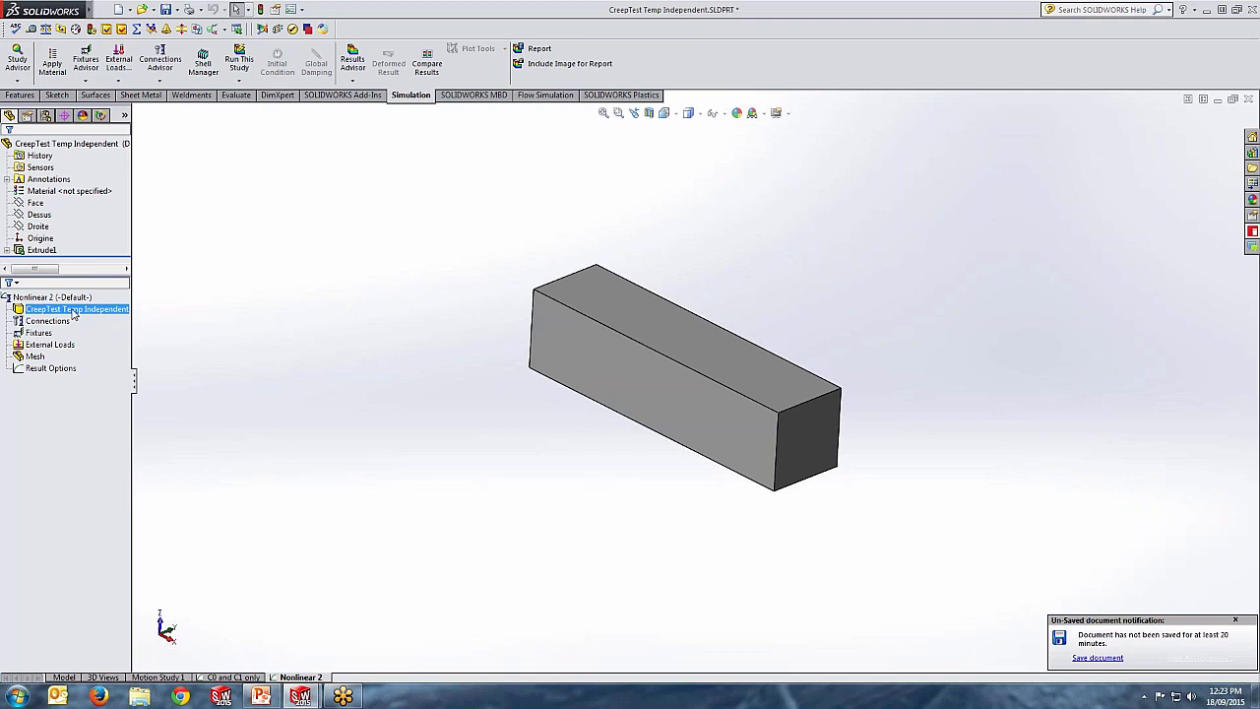
right_click(73, 313)
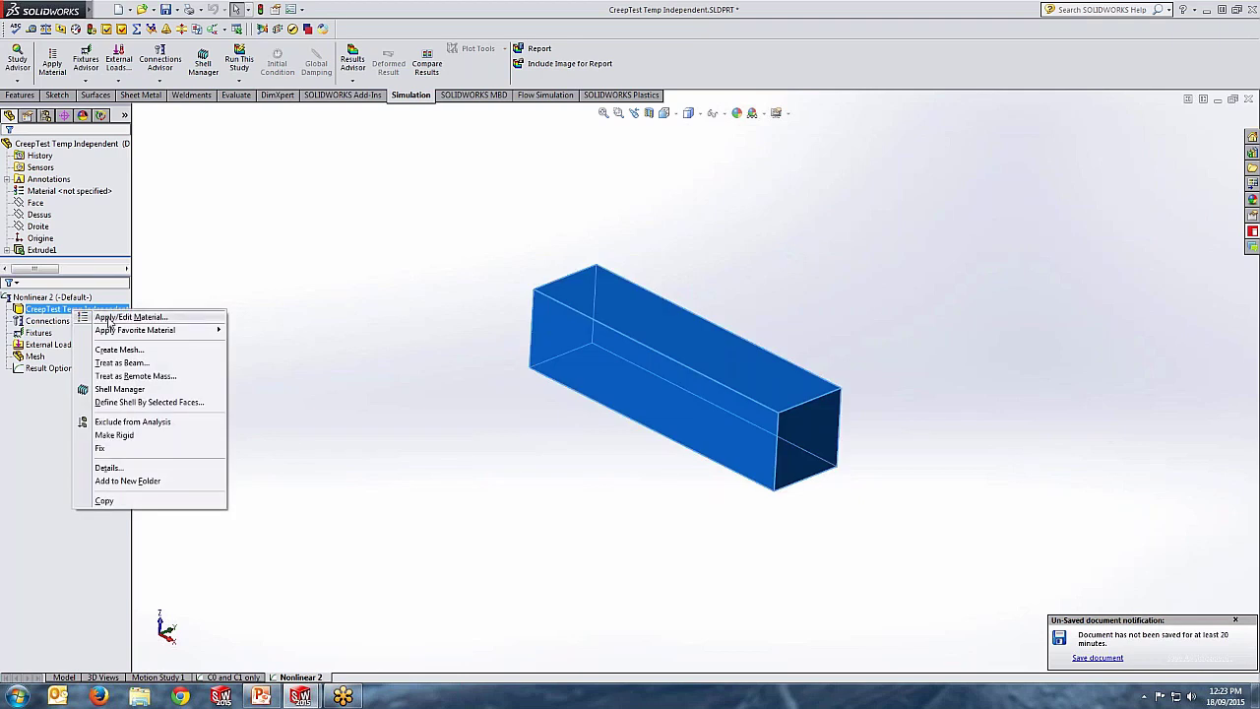
click(112, 317)
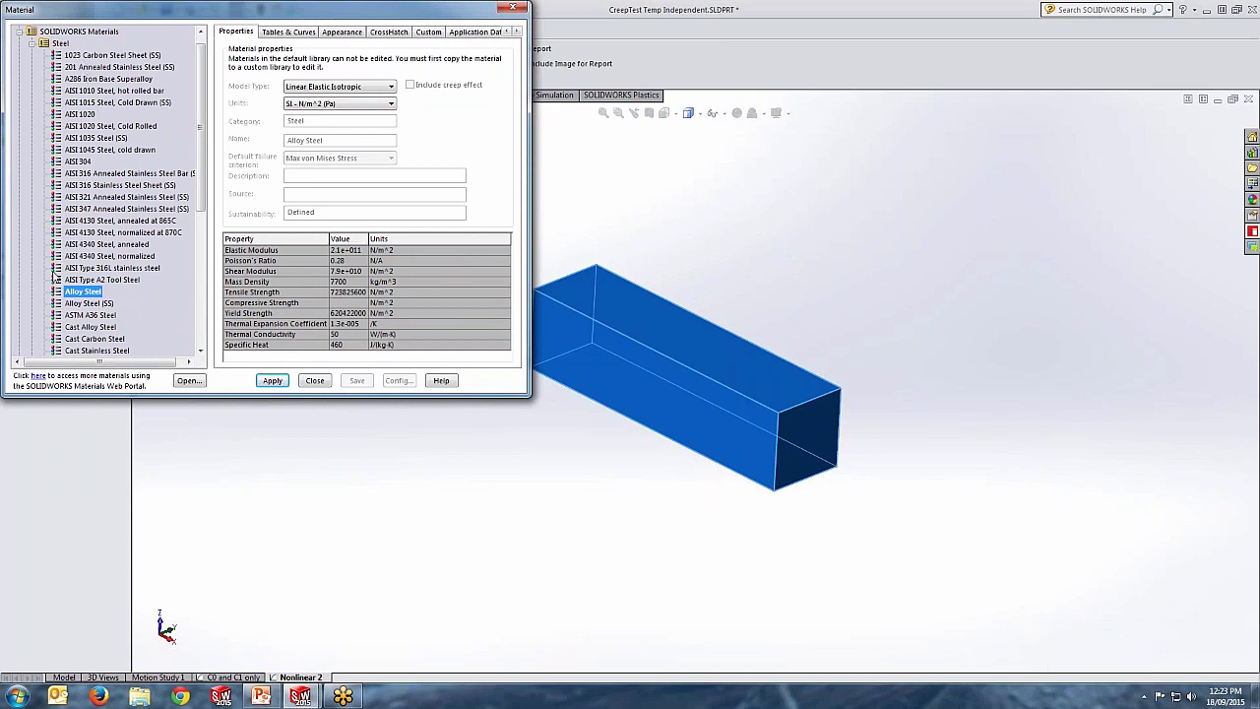
click(31, 44)
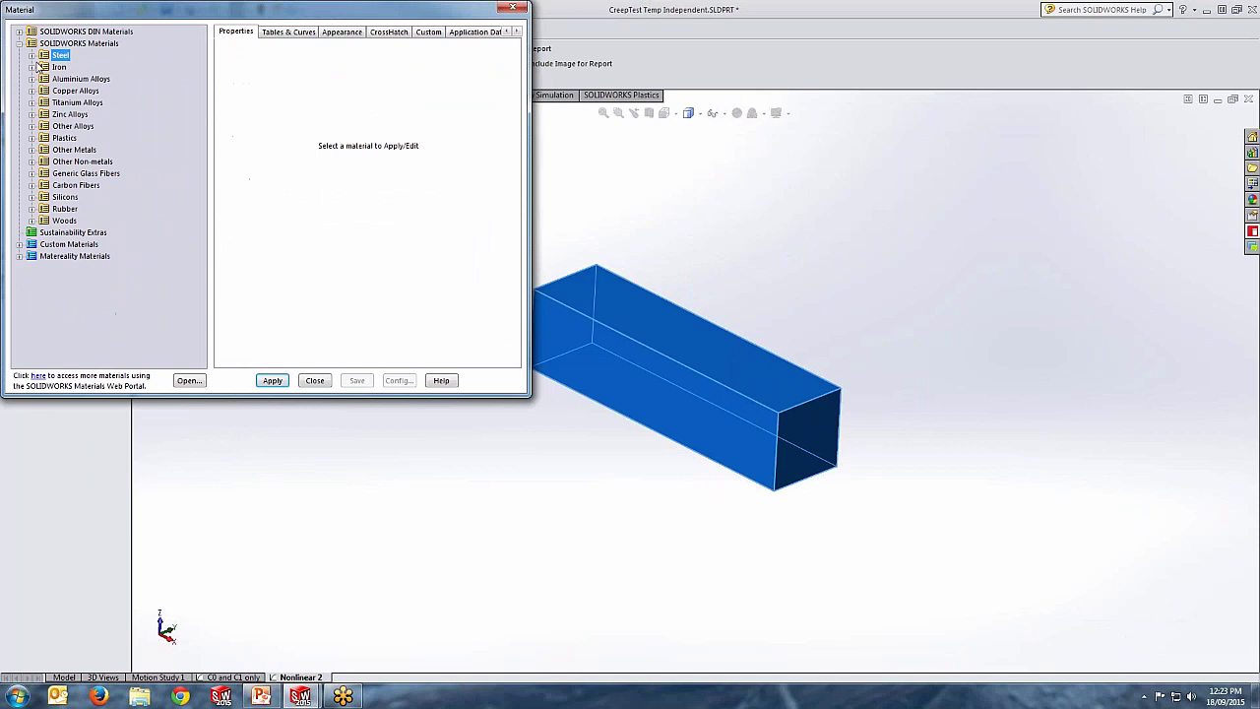
click(20, 244)
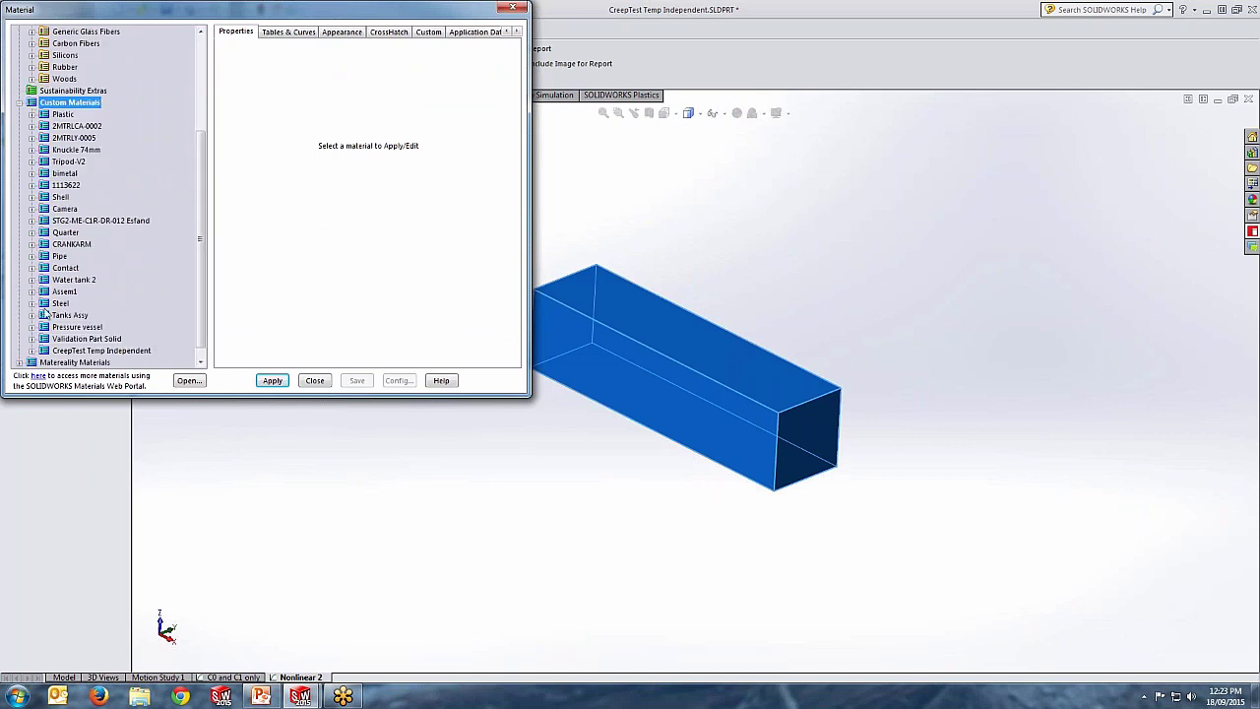
click(31, 350)
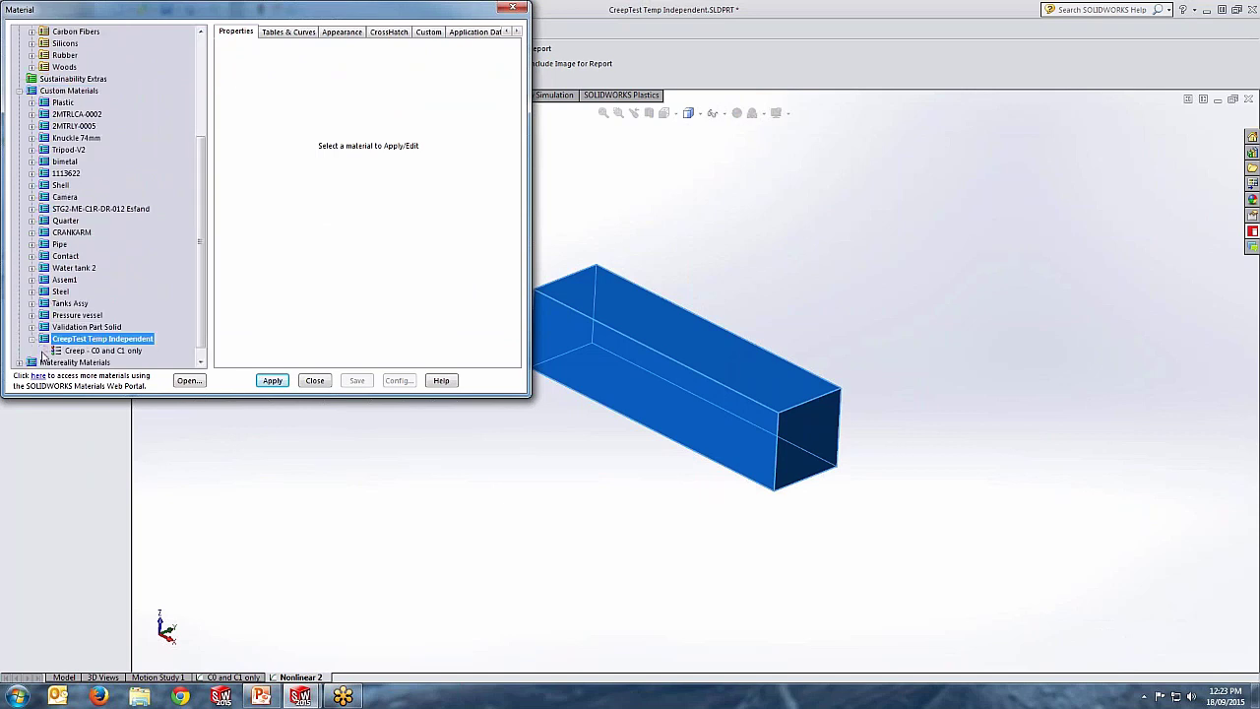
click(98, 352)
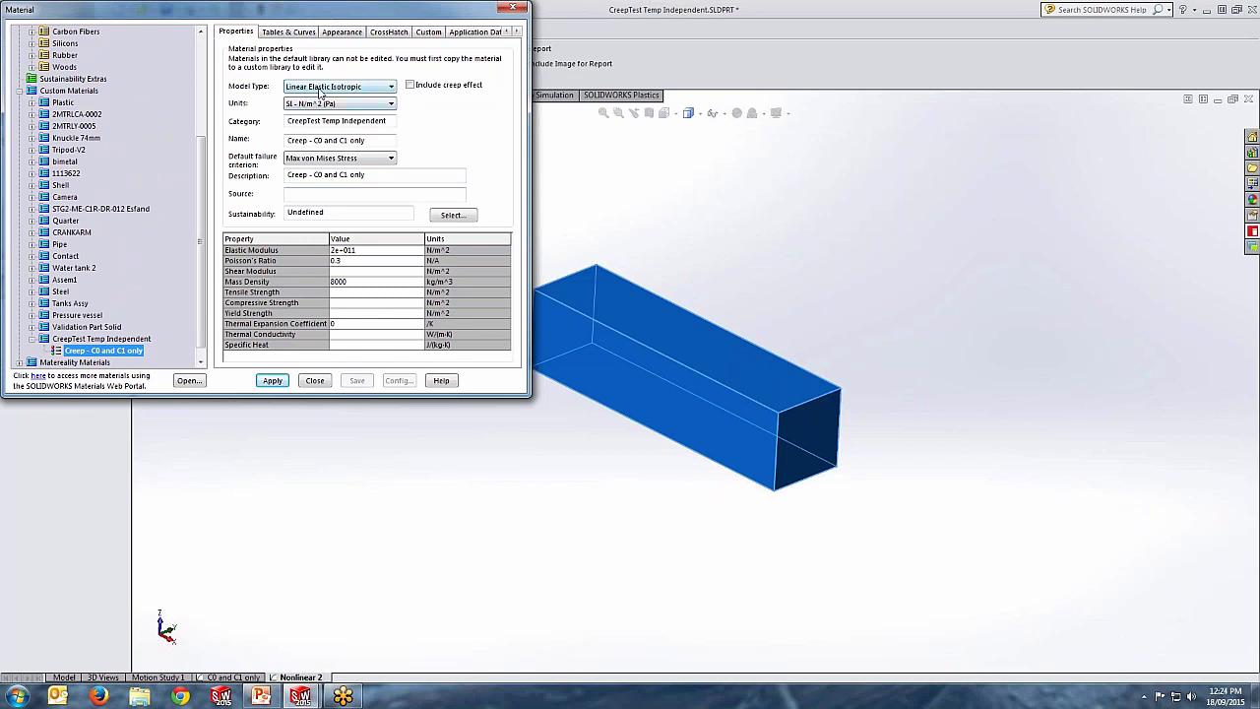
Set the material's model type to Plasticity - von Mises, include the creep effect, and apply it to the part
click(345, 91)
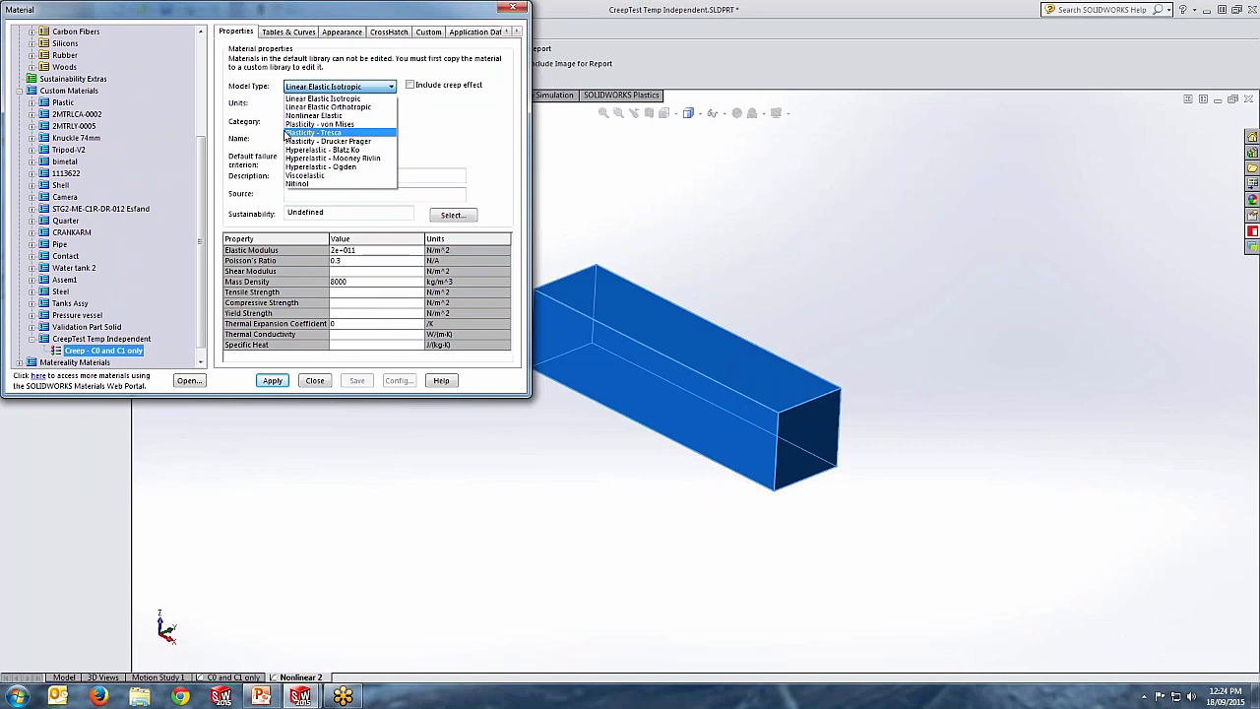
click(315, 126)
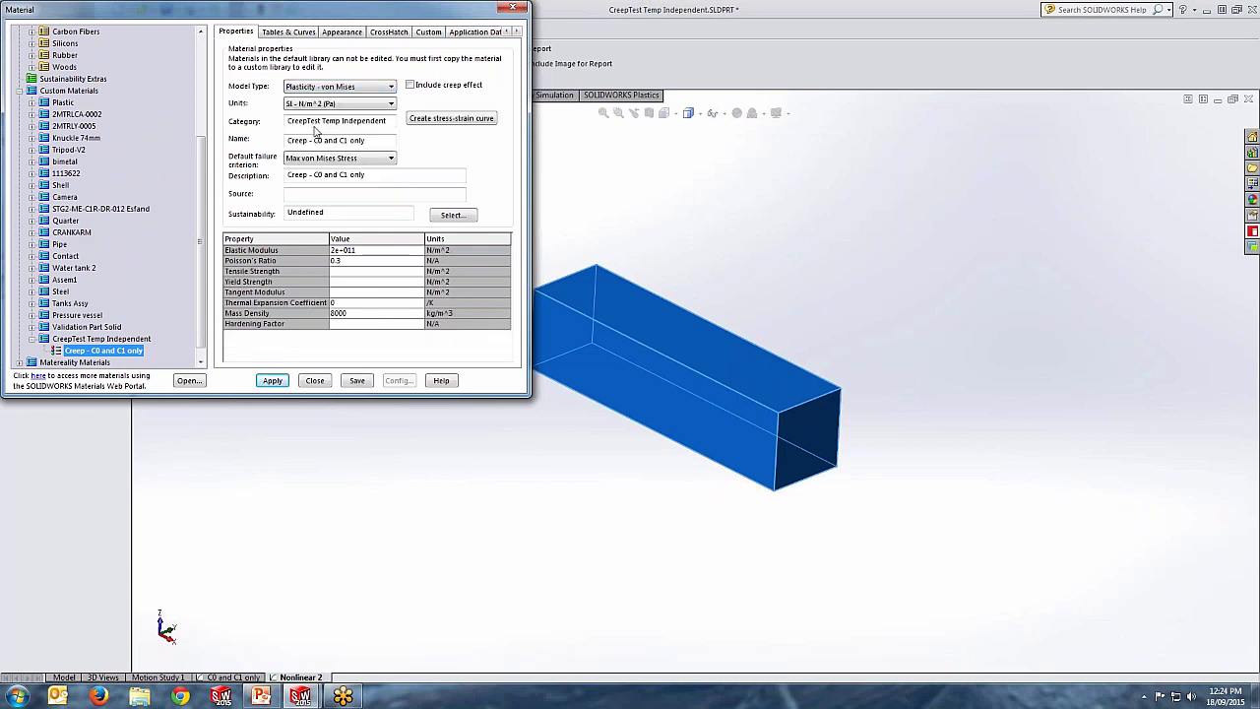
click(410, 85)
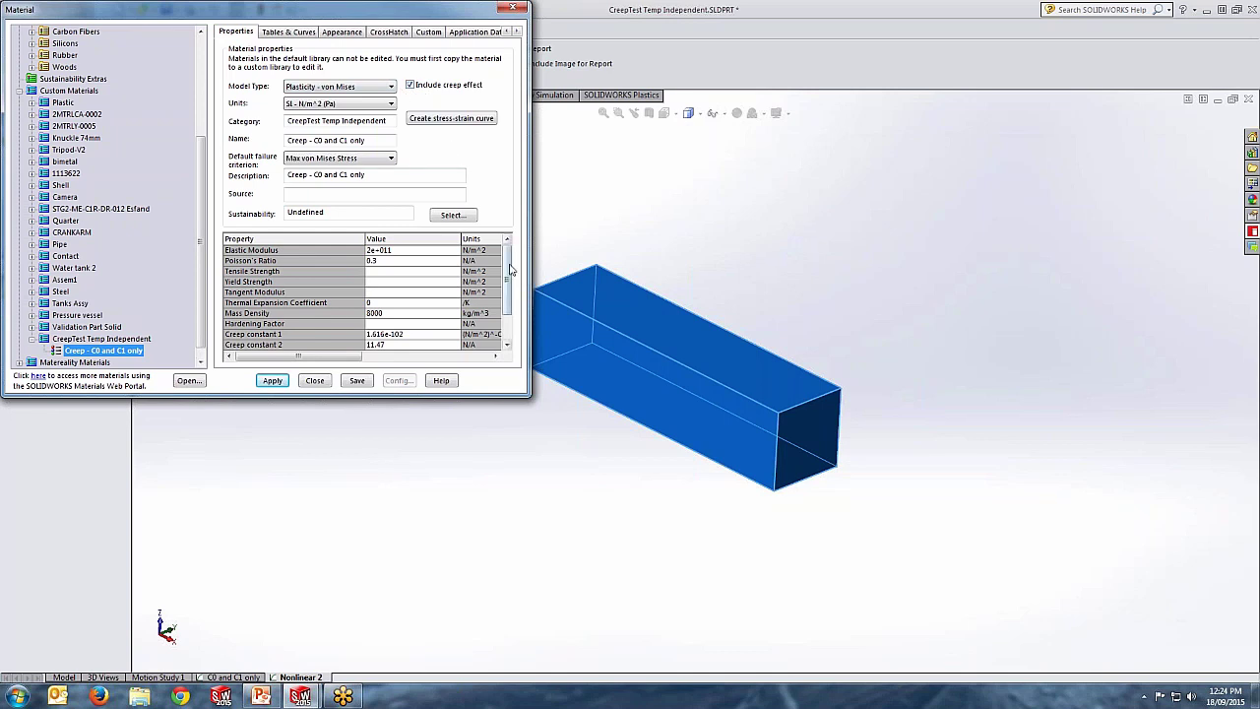
scroll(509, 266, down, 1)
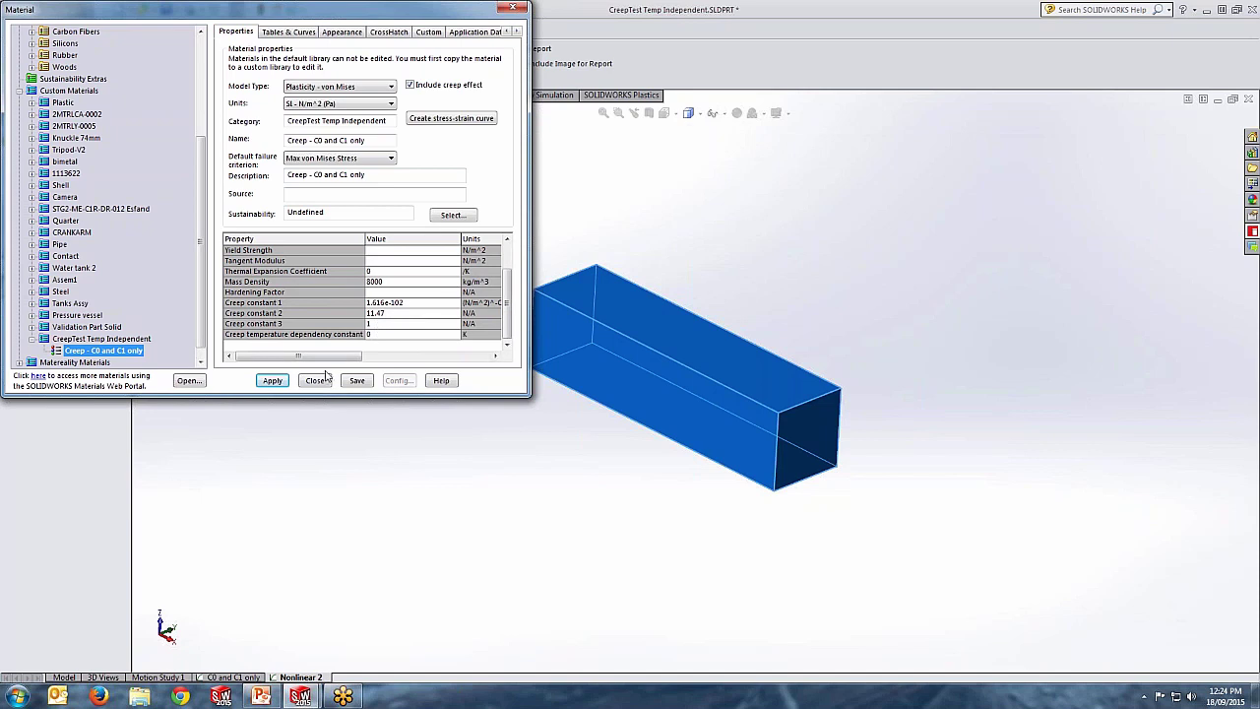
click(271, 380)
click(315, 381)
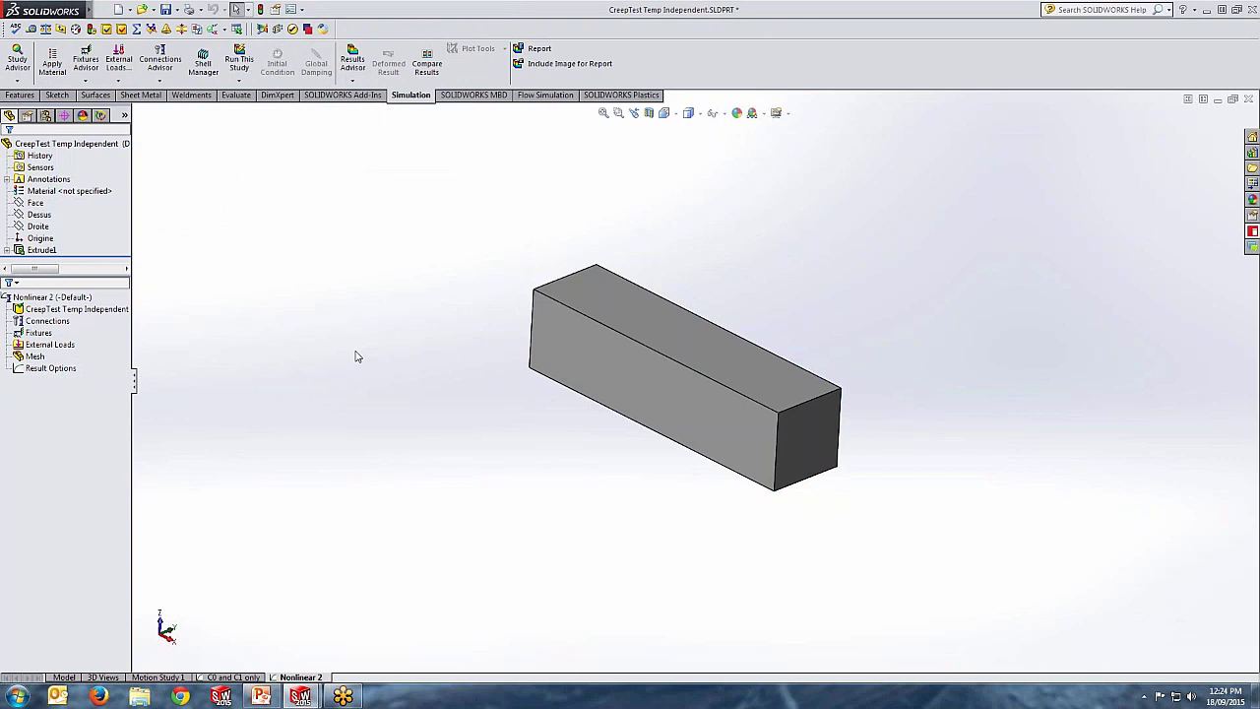
Switch to the C0 and C1 only study and examine its part material's model type and creep constants
click(232, 677)
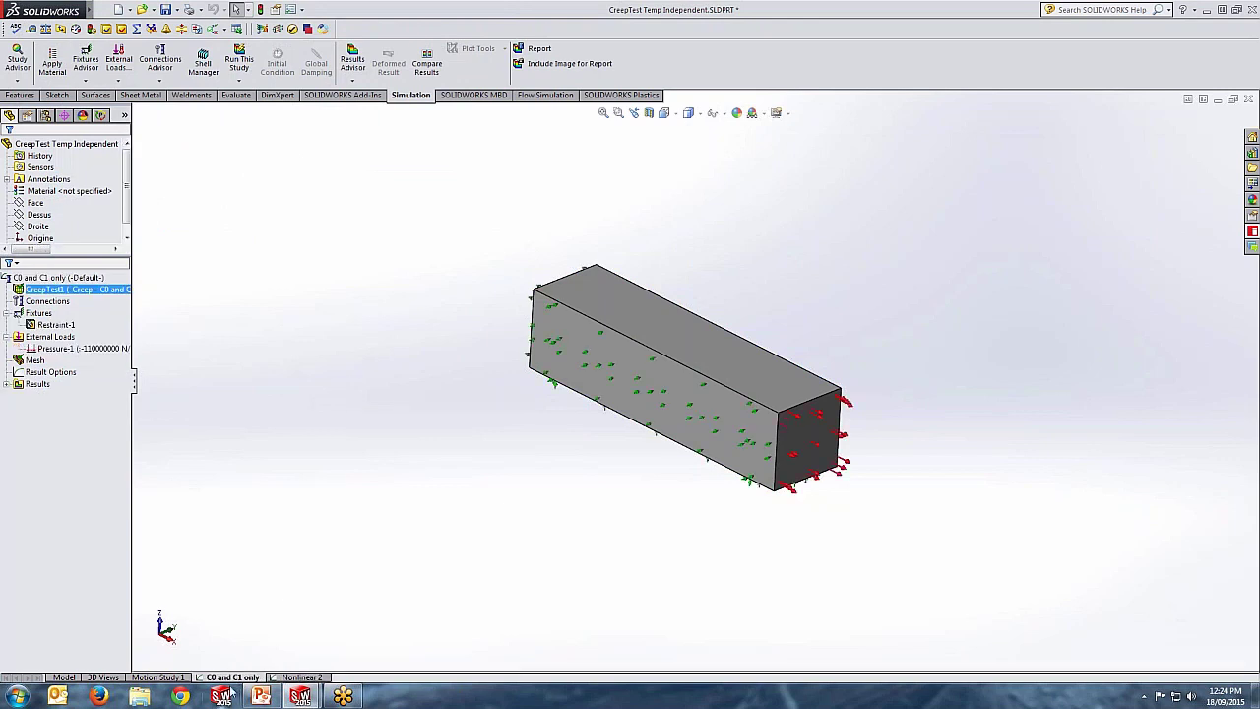
click(346, 435)
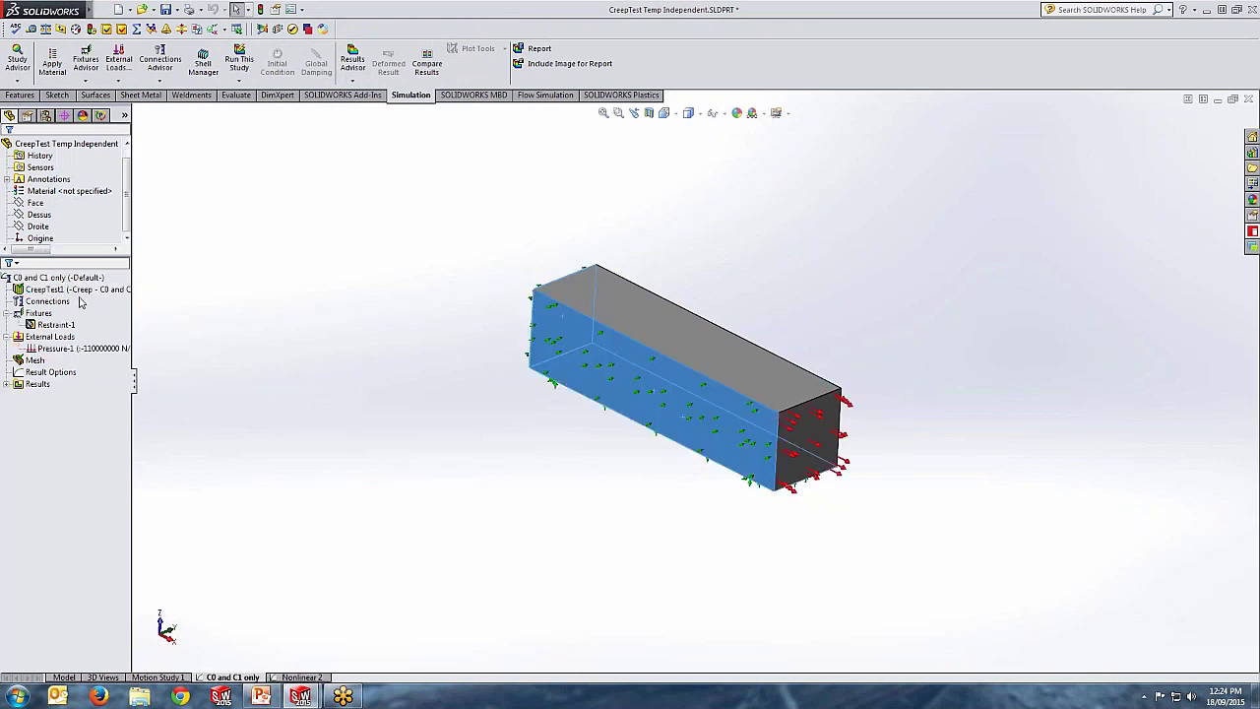
right_click(81, 291)
click(111, 299)
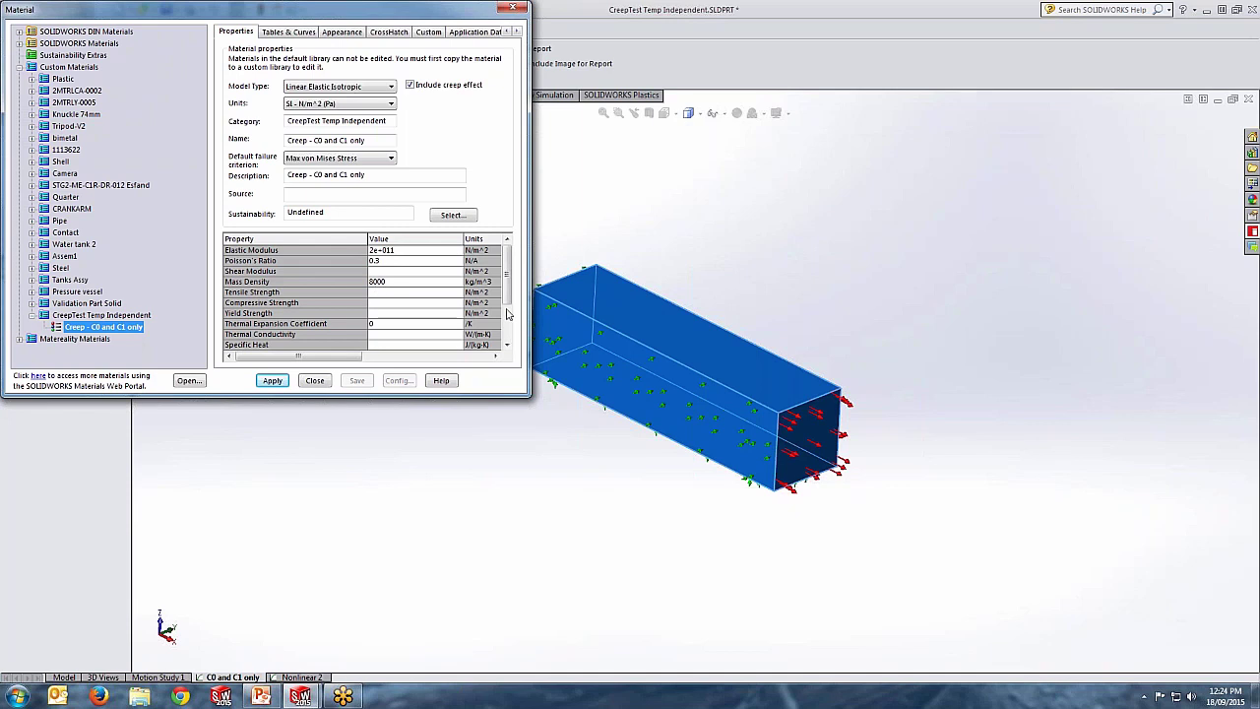
scroll(508, 286, down, 2)
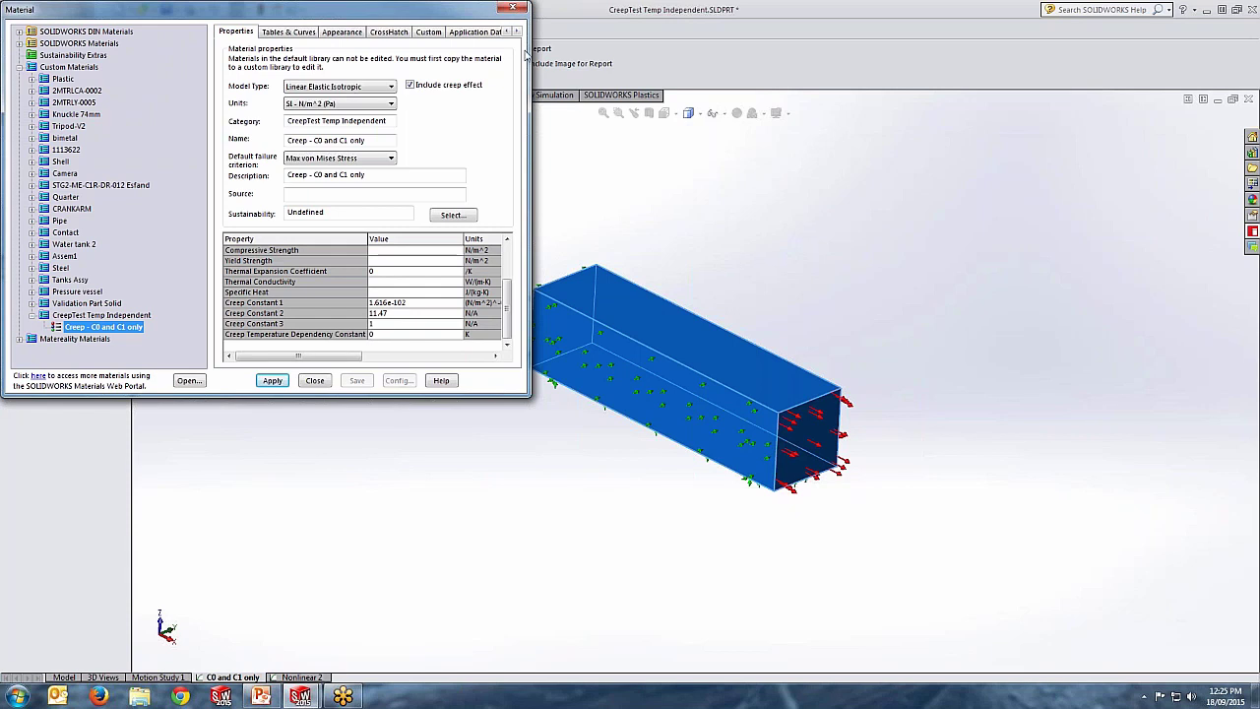
click(512, 10)
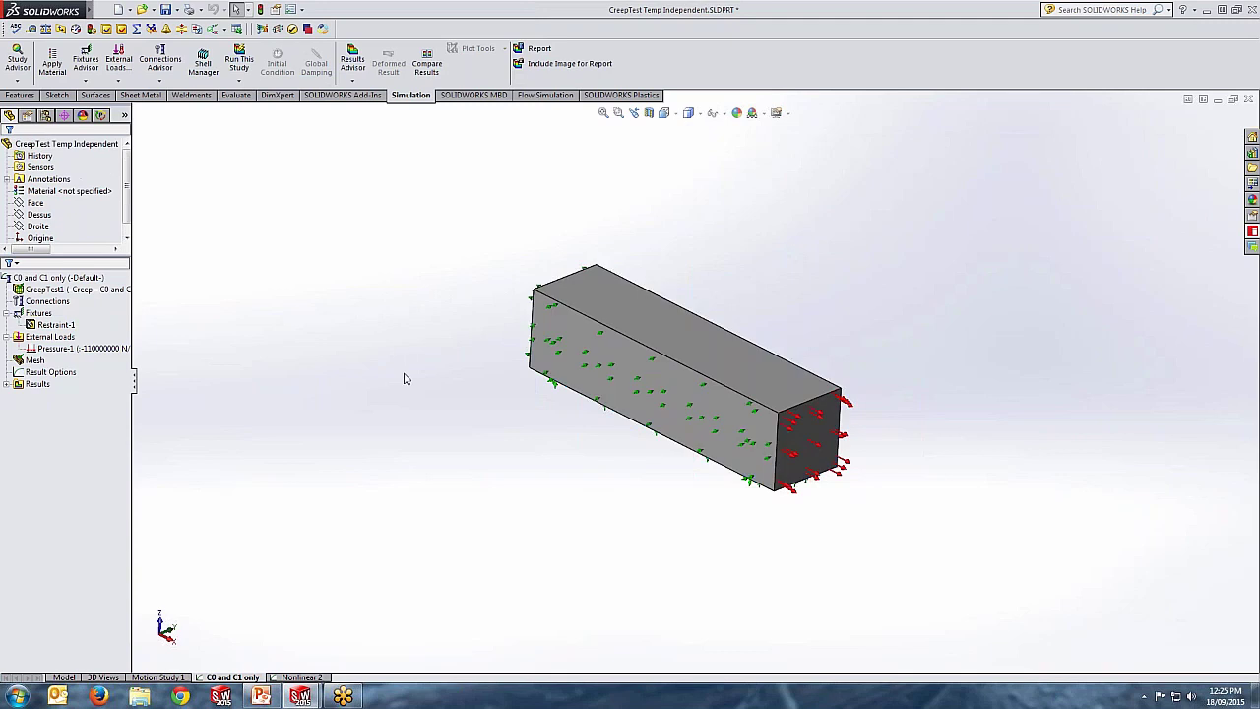
Examine the definition of the Restraint-1 symmetry fixture and each of its selected faces without changing it
middle_drag(404, 374, 397, 349)
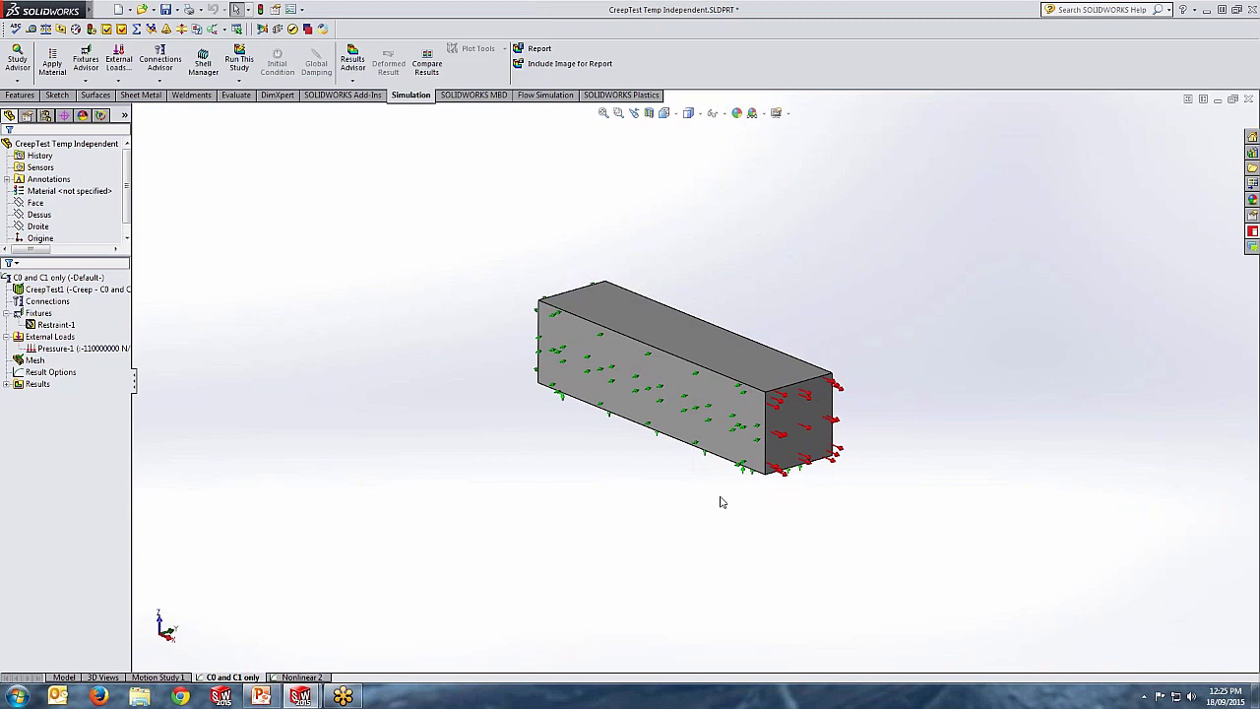
middle_drag(606, 503, 594, 490)
click(630, 394)
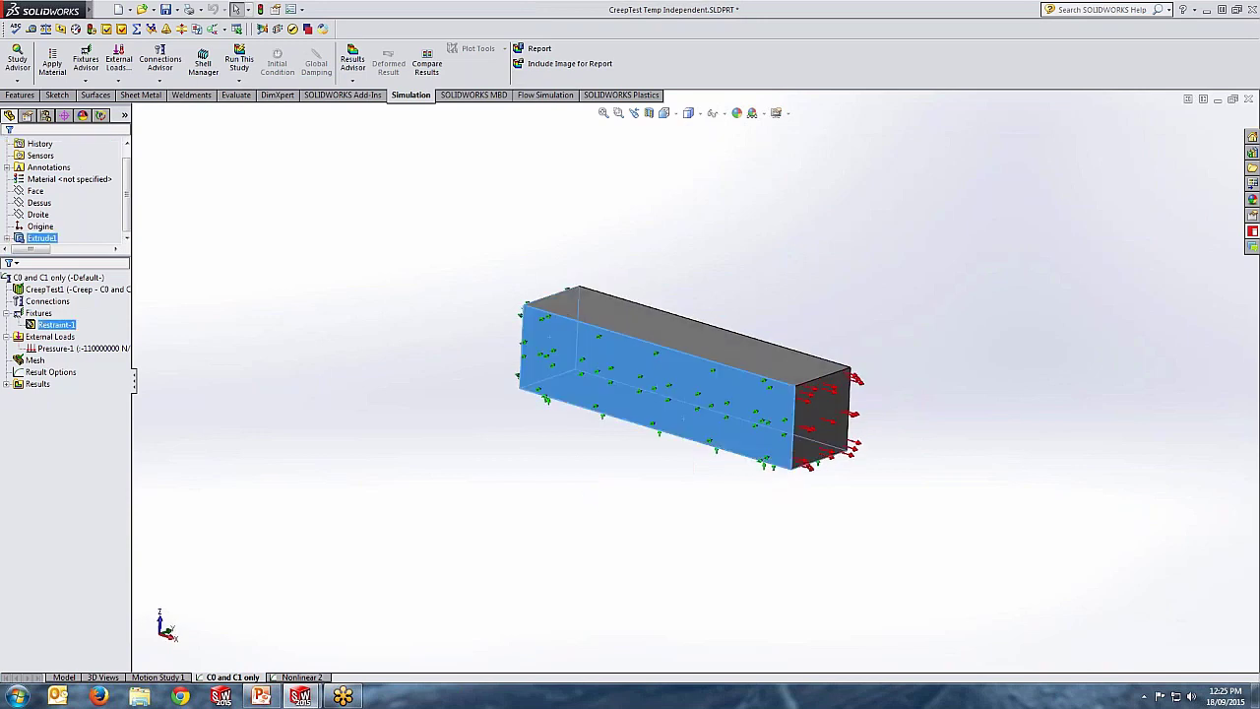
right_click(57, 324)
click(116, 371)
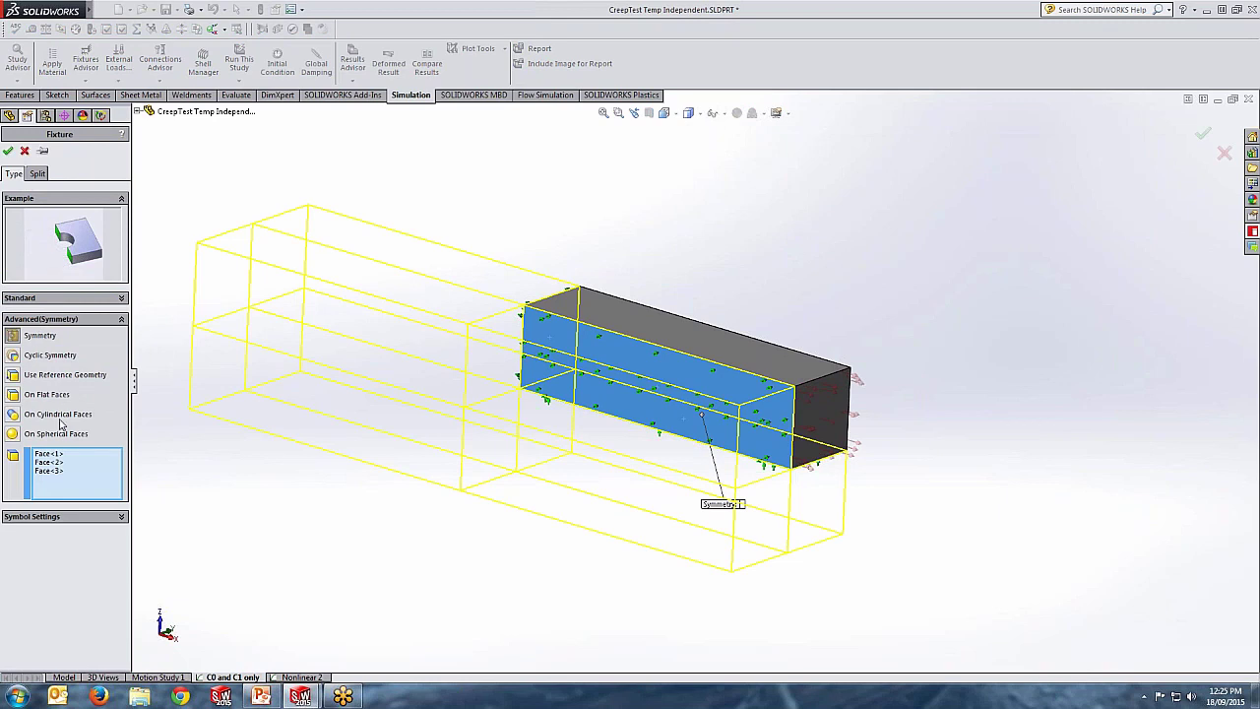
click(58, 454)
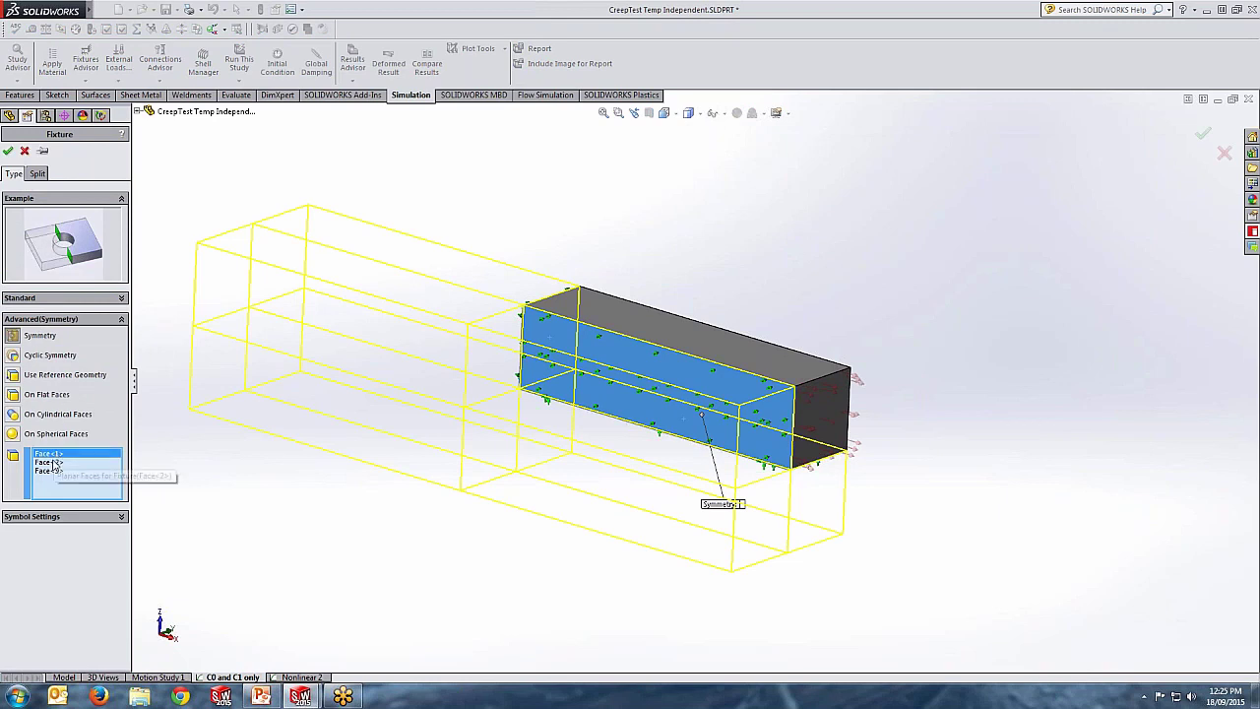
click(51, 461)
middle_drag(326, 499, 298, 528)
click(45, 472)
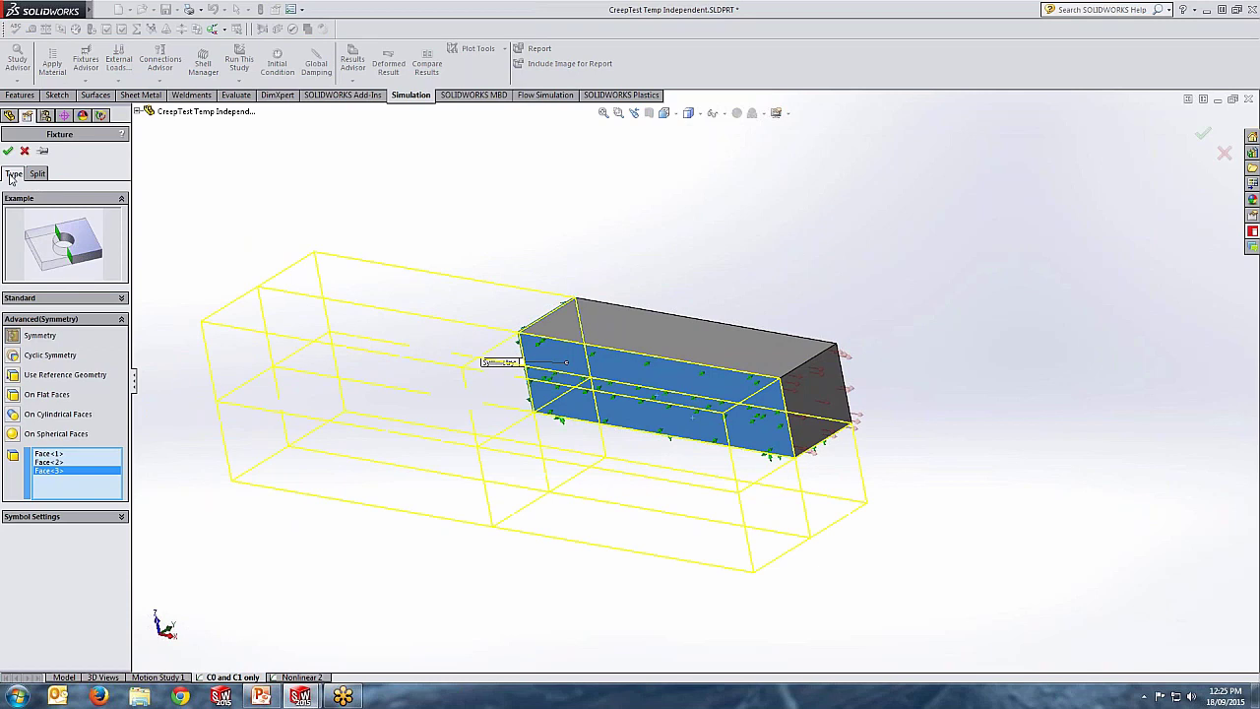
click(24, 150)
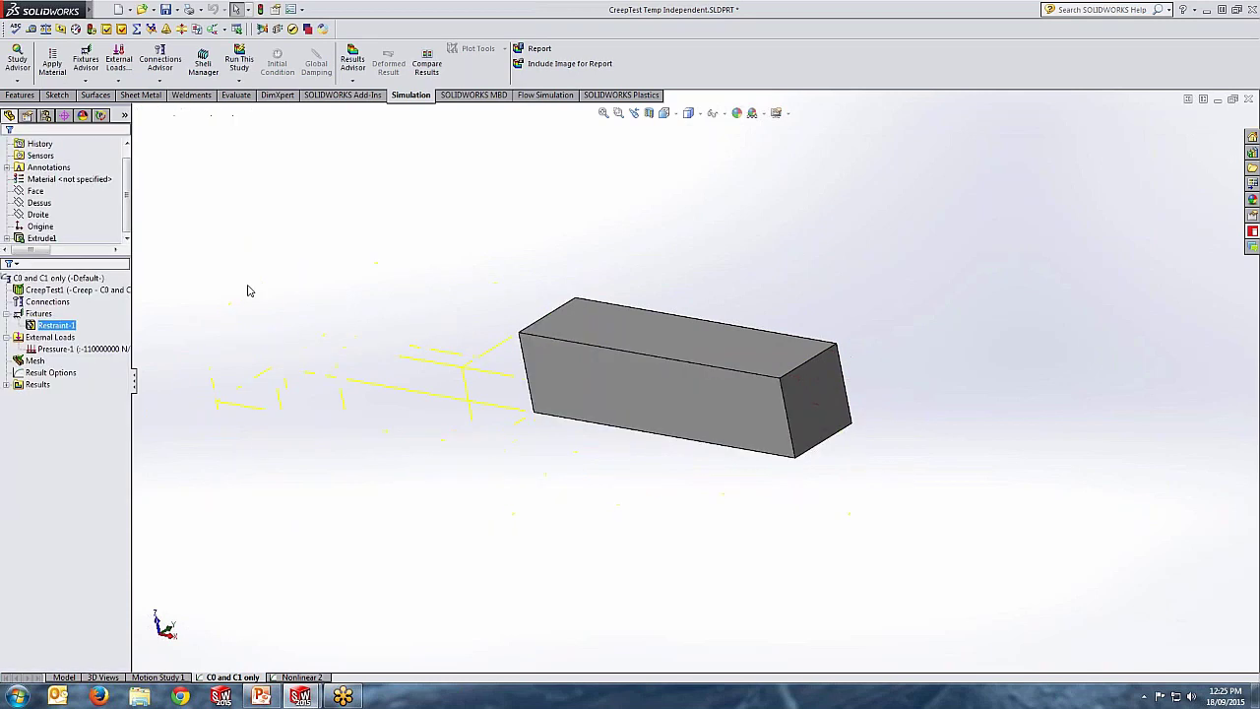
Review the definition of Pressure-1 and its time curve data, leaving the load unchanged
right_click(85, 350)
click(117, 391)
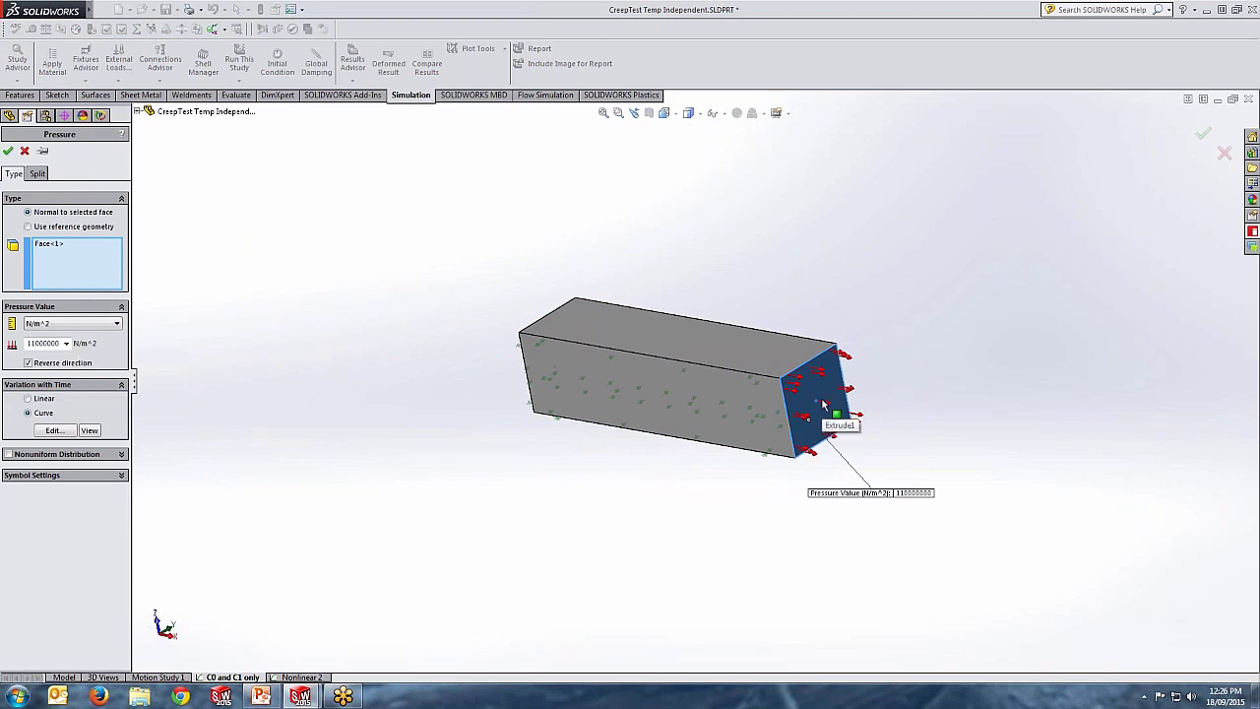
click(55, 430)
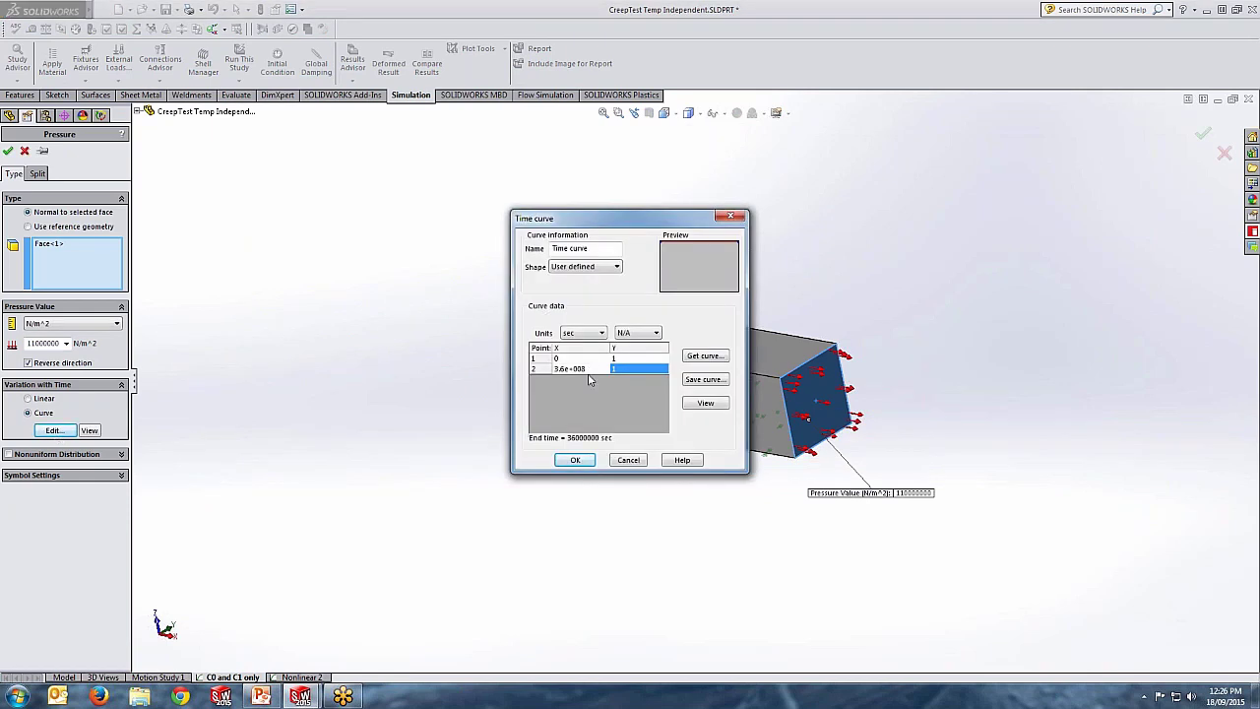
click(731, 215)
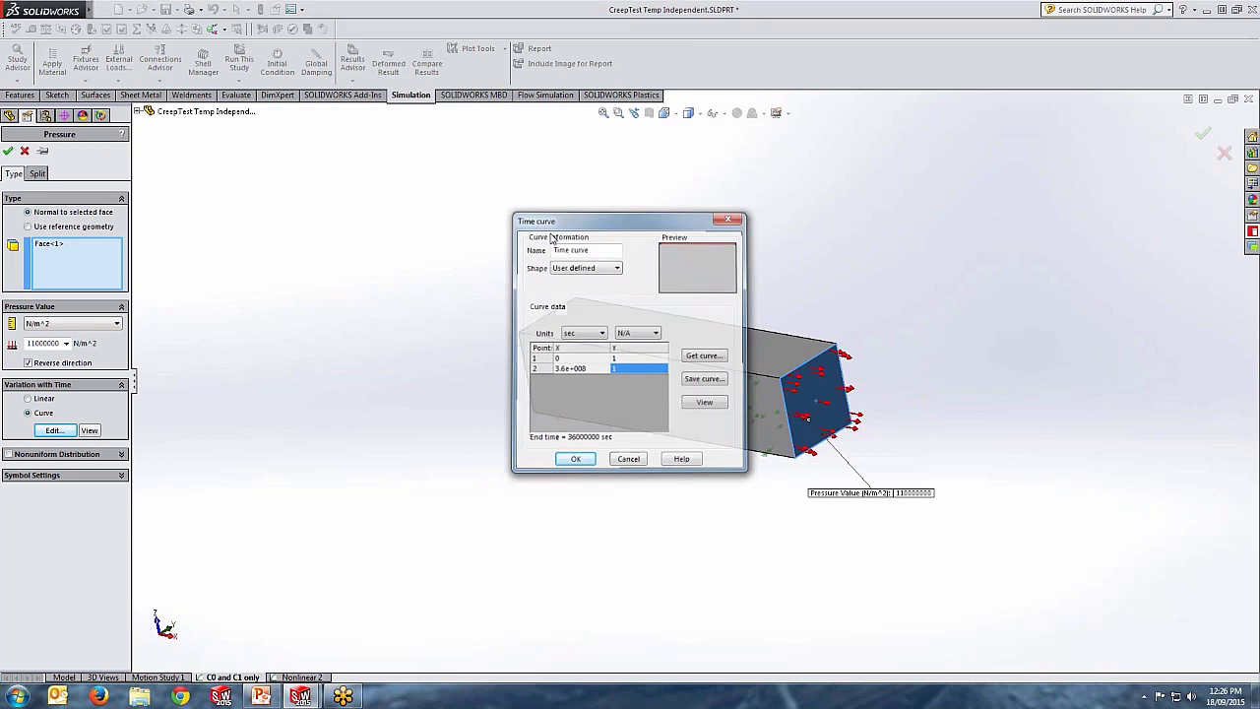
click(26, 152)
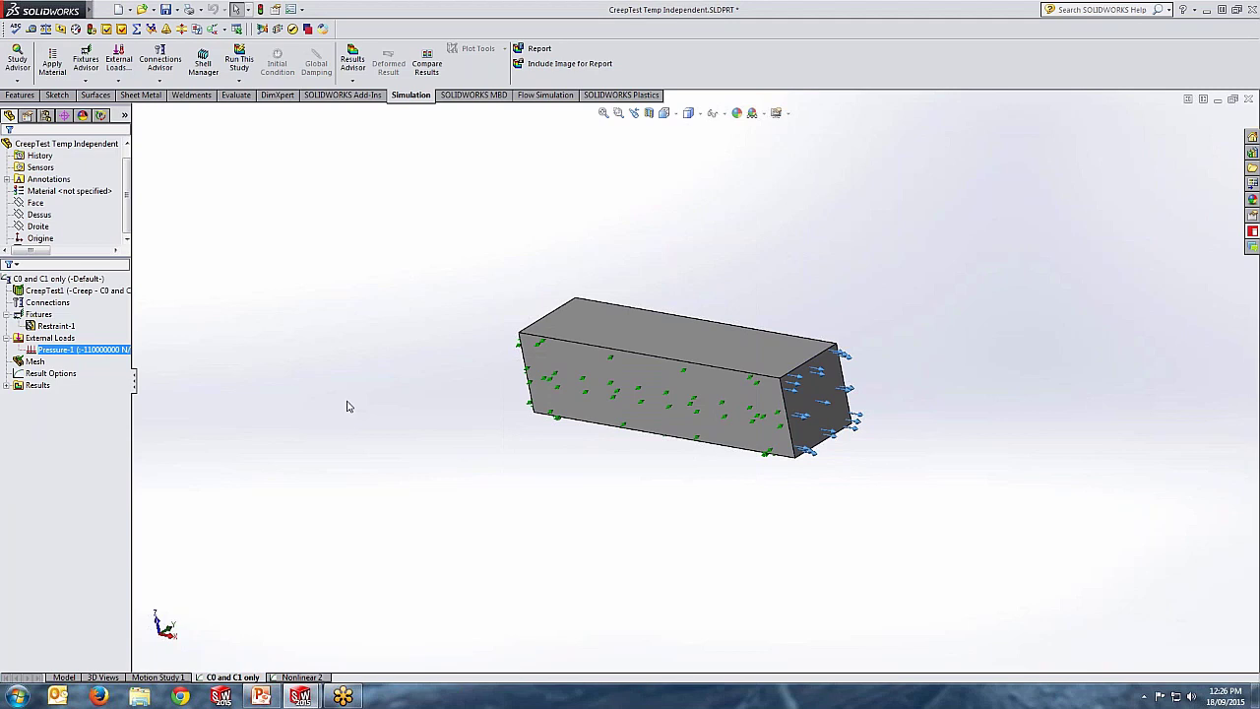
Examine the C0 and C1 only study's solution properties, including end time and automatic time increments, and close them without saving
click(49, 291)
right_click(49, 285)
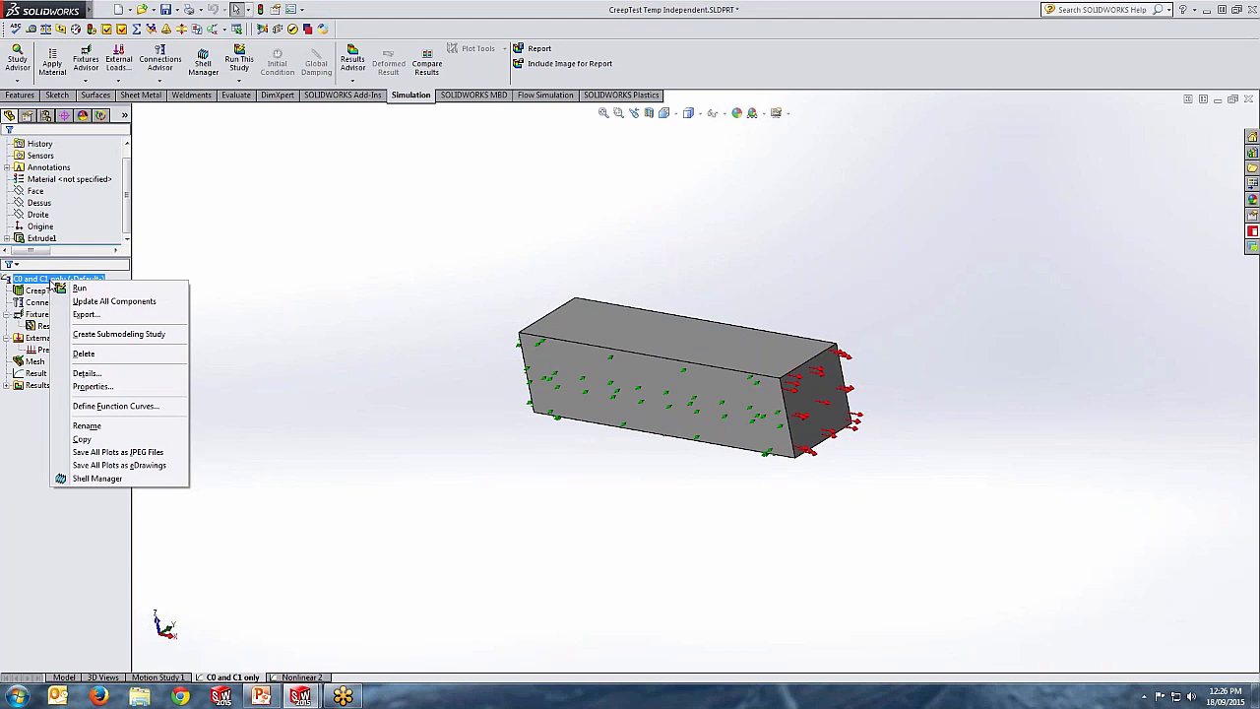
click(147, 388)
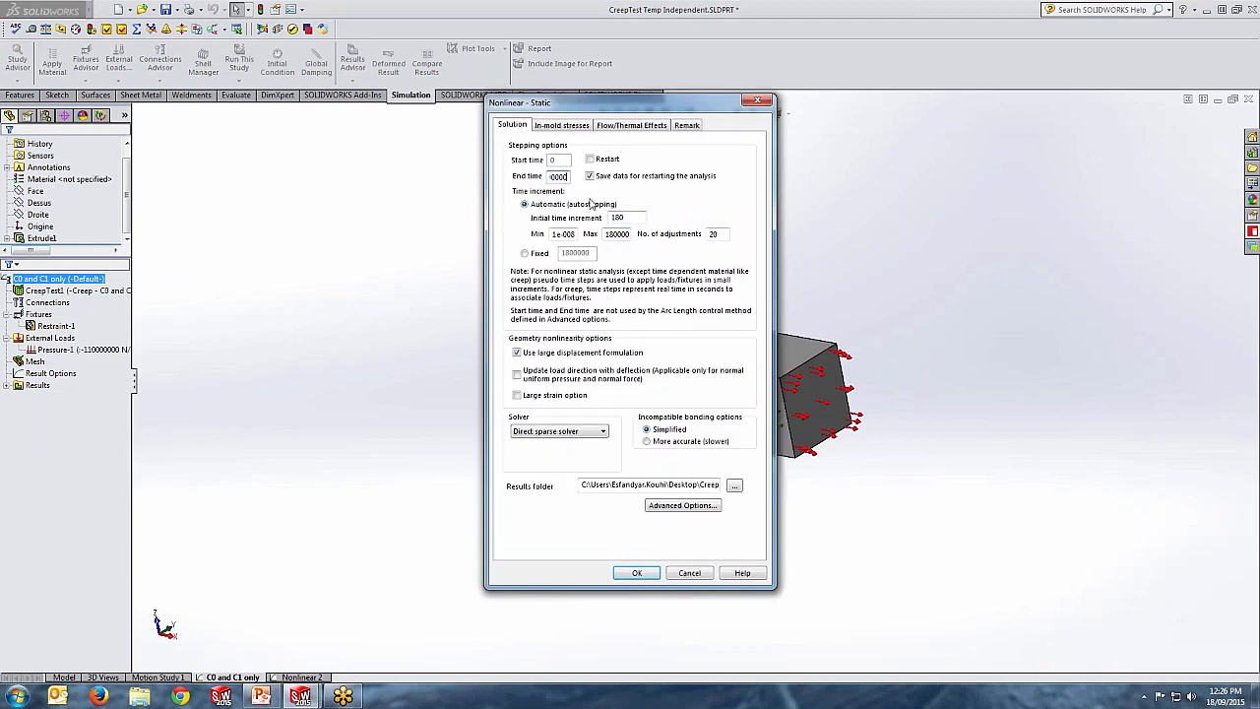
text(36000)
text(0)
double_click(634, 218)
text(0)
click(628, 234)
click(763, 104)
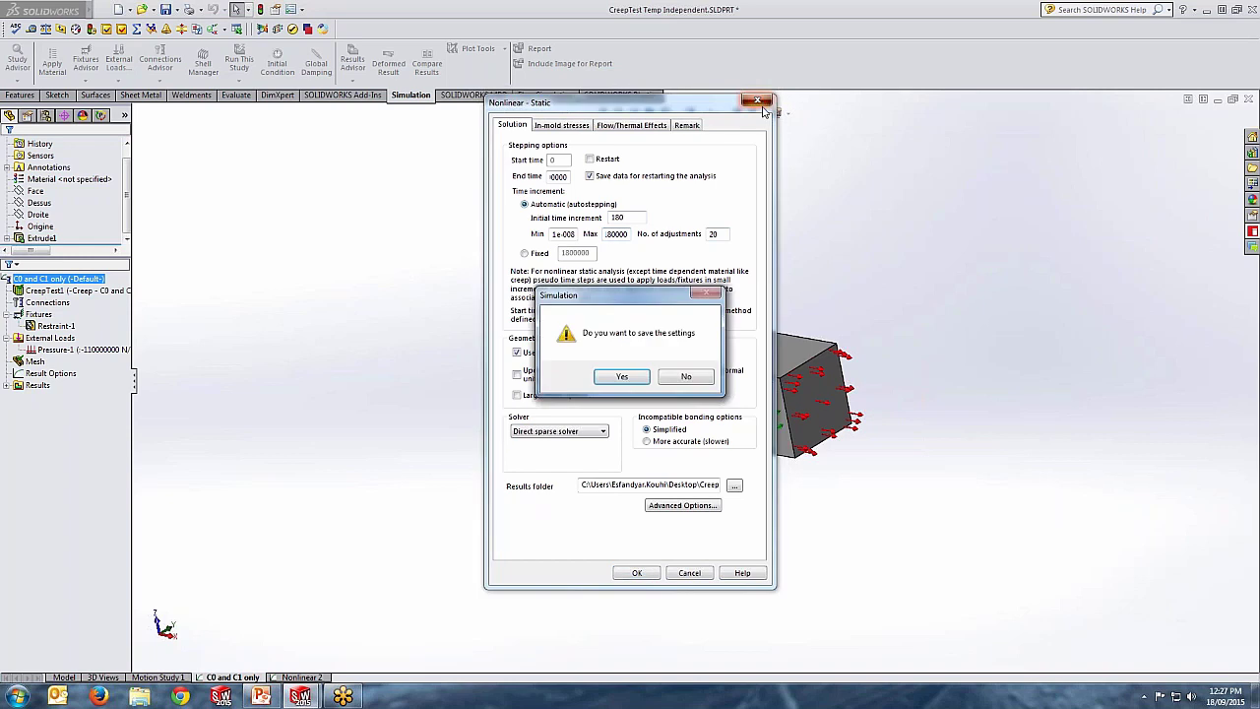
click(689, 374)
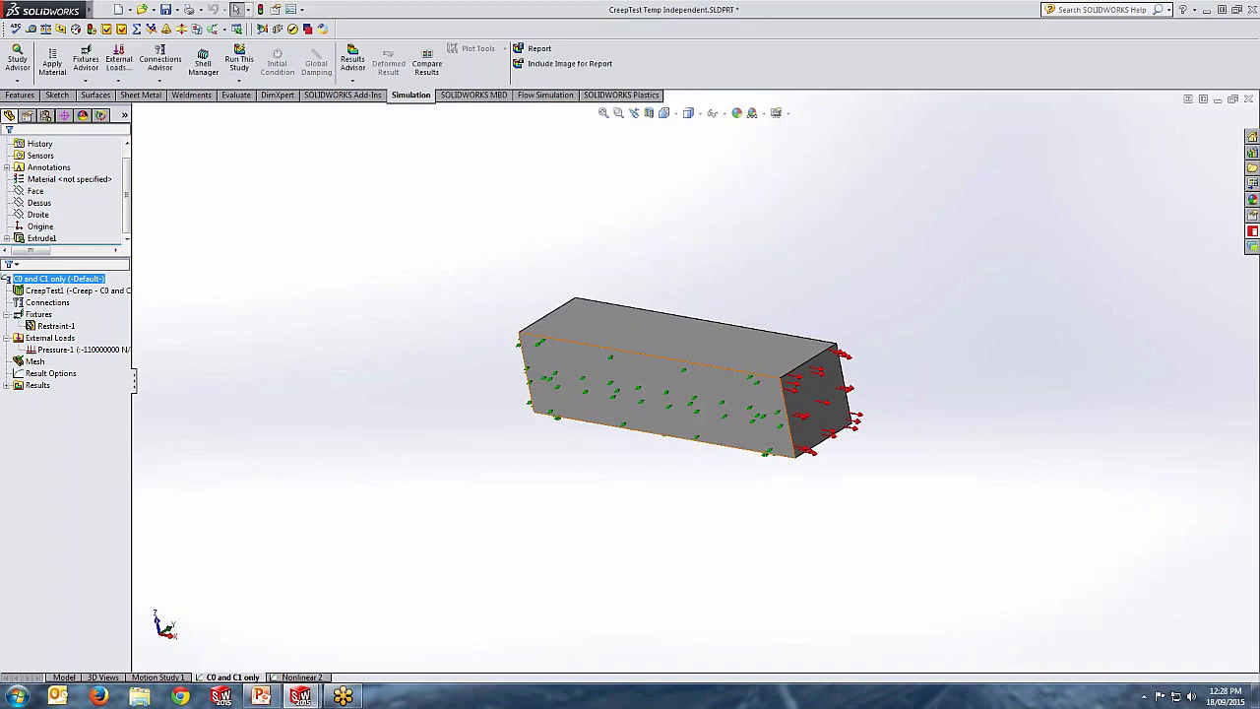
click(363, 352)
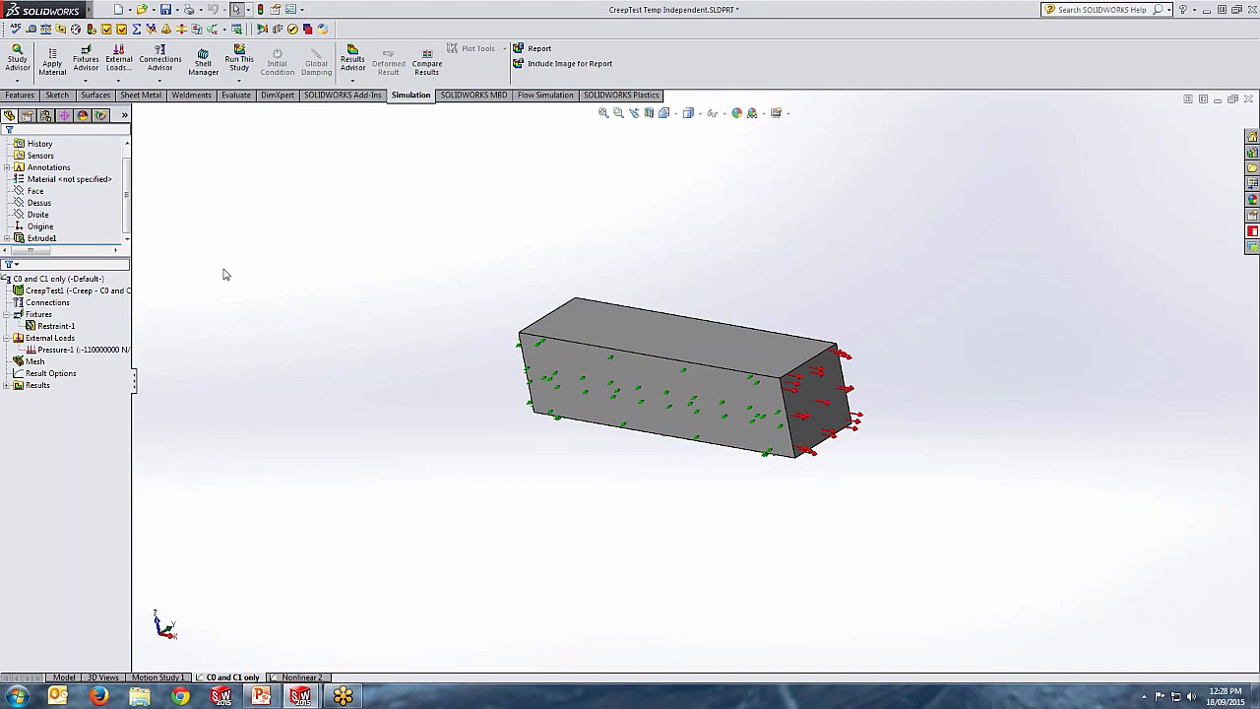
Expand the study's results and display the Stress1 X normal stress plot on the block
click(18, 389)
click(7, 386)
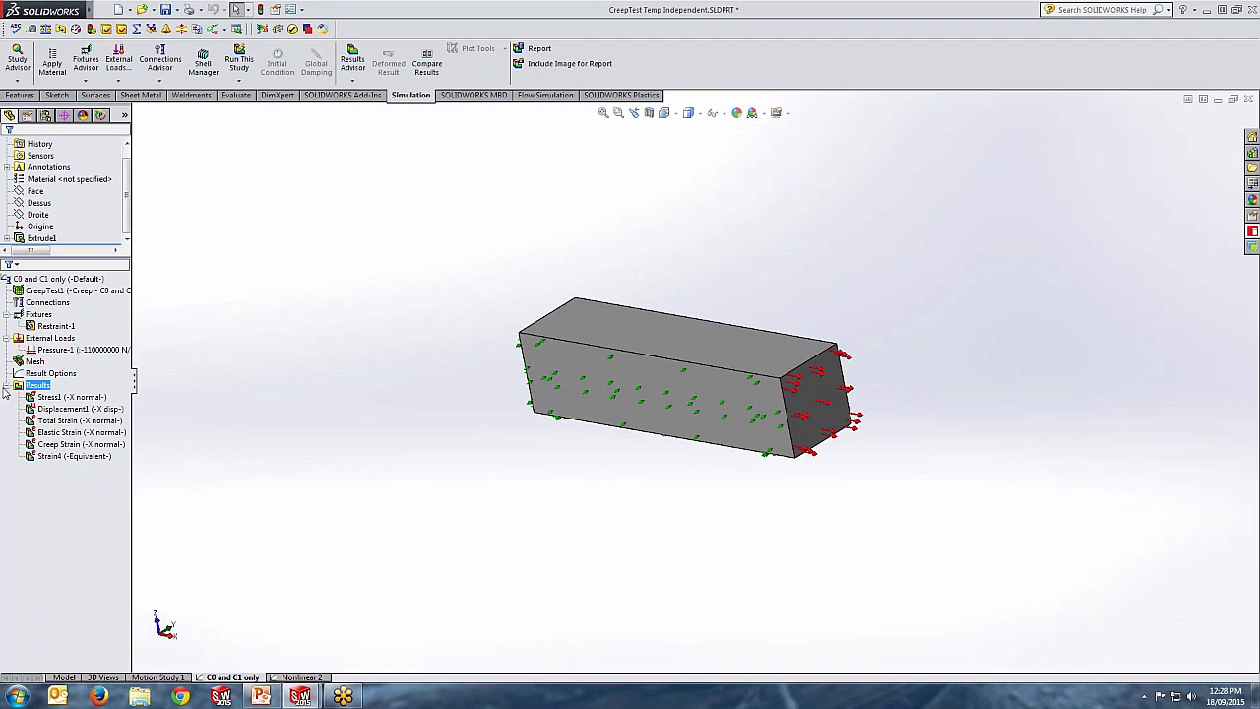
click(66, 432)
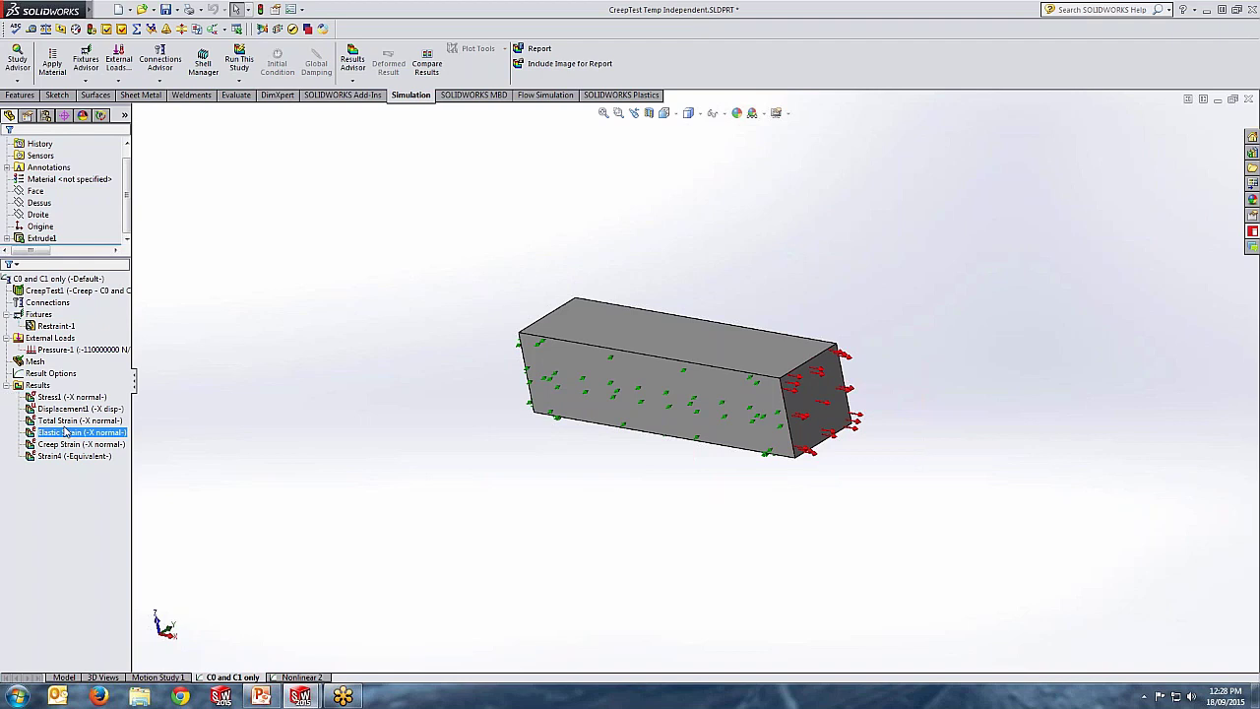
click(588, 384)
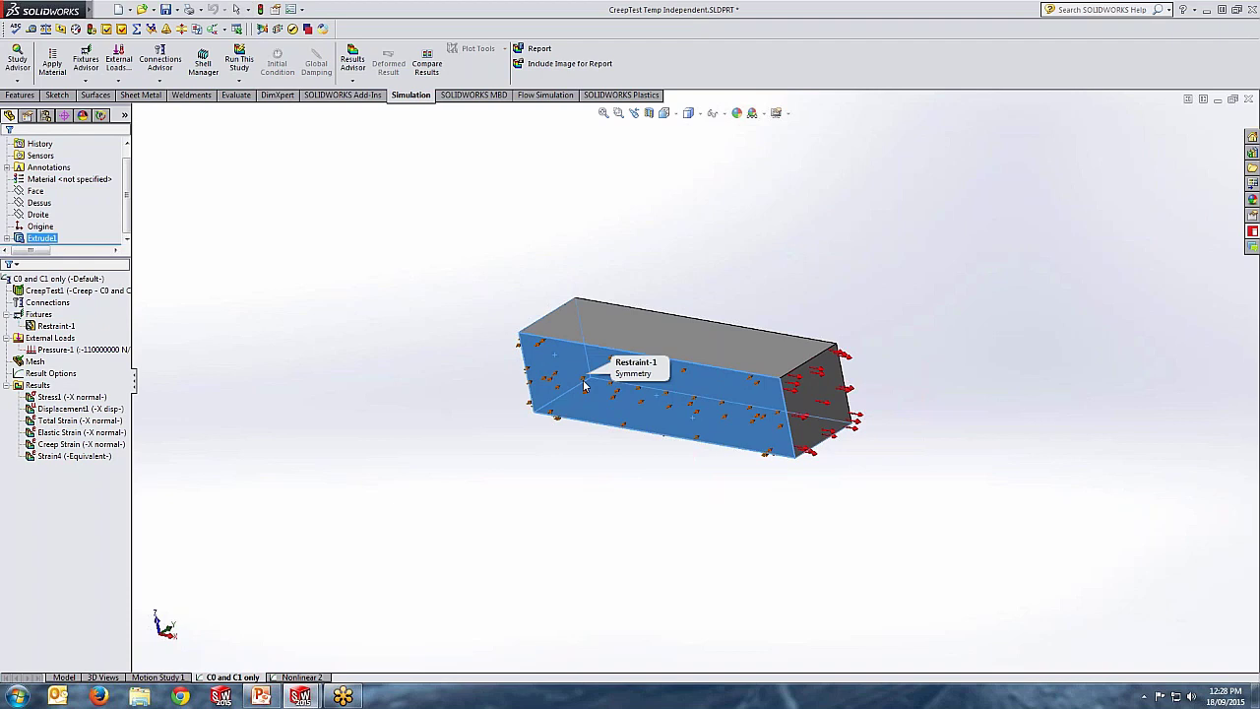
click(75, 396)
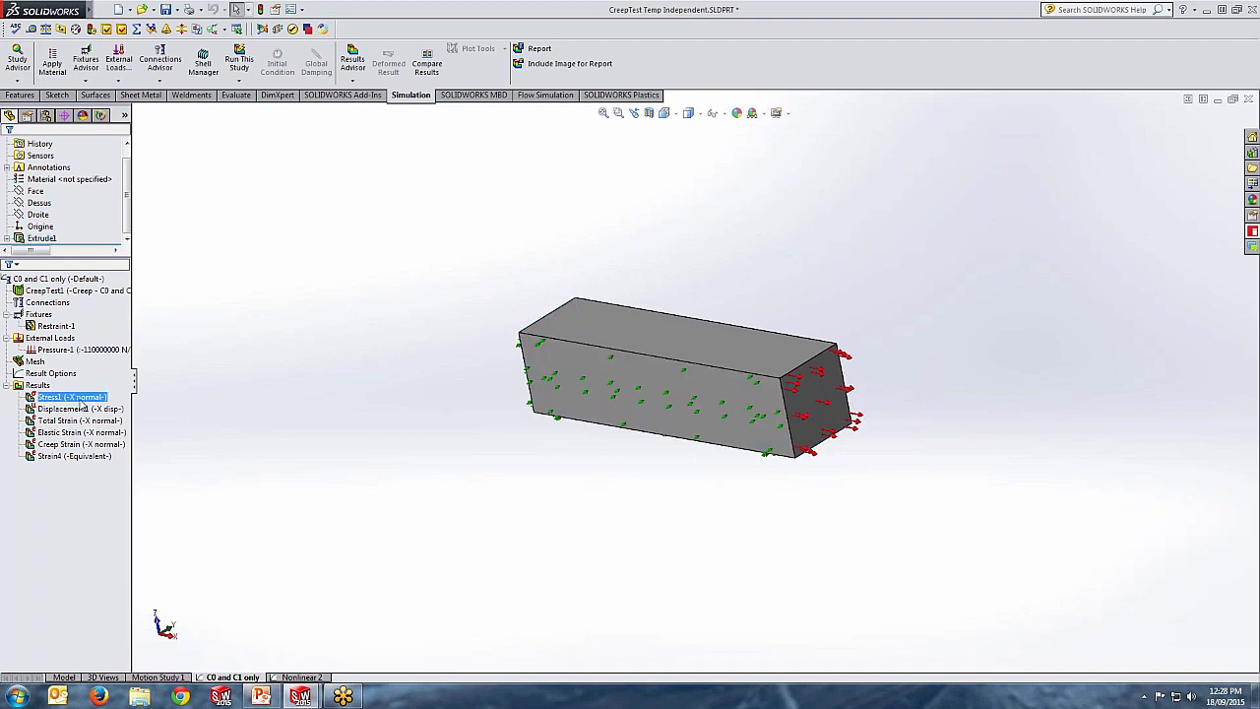
double_click(80, 397)
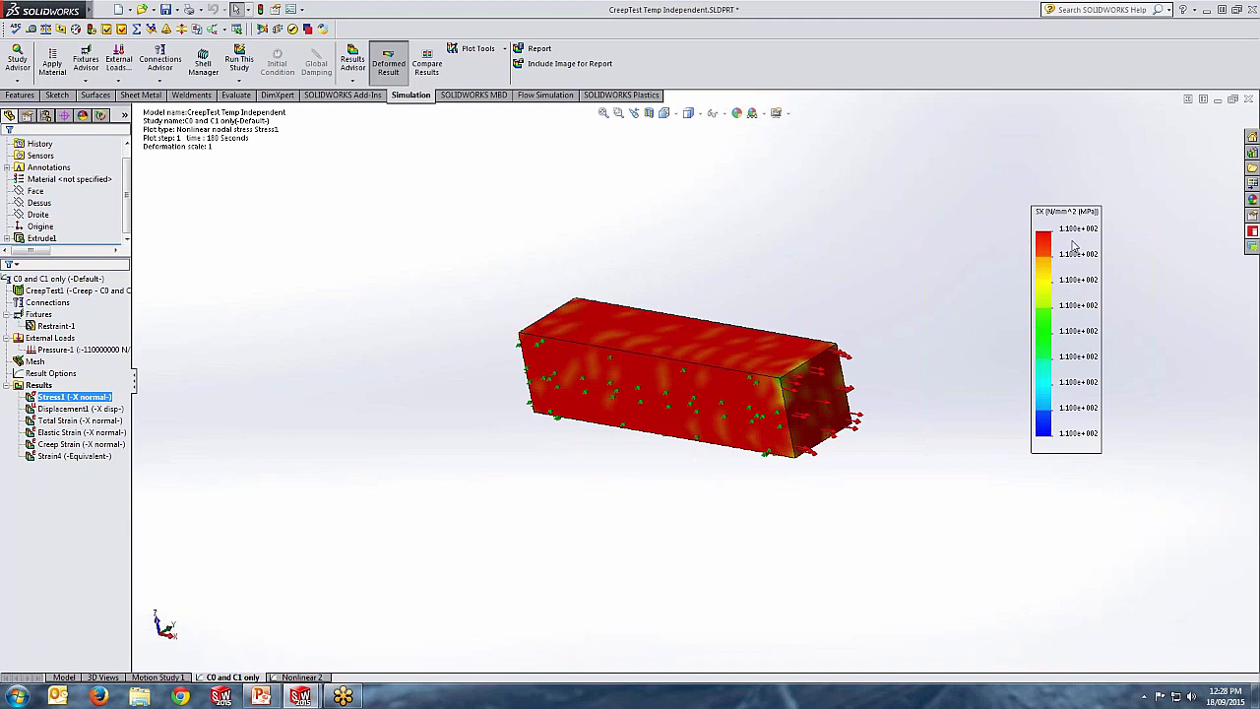
middle_drag(929, 346, 825, 476)
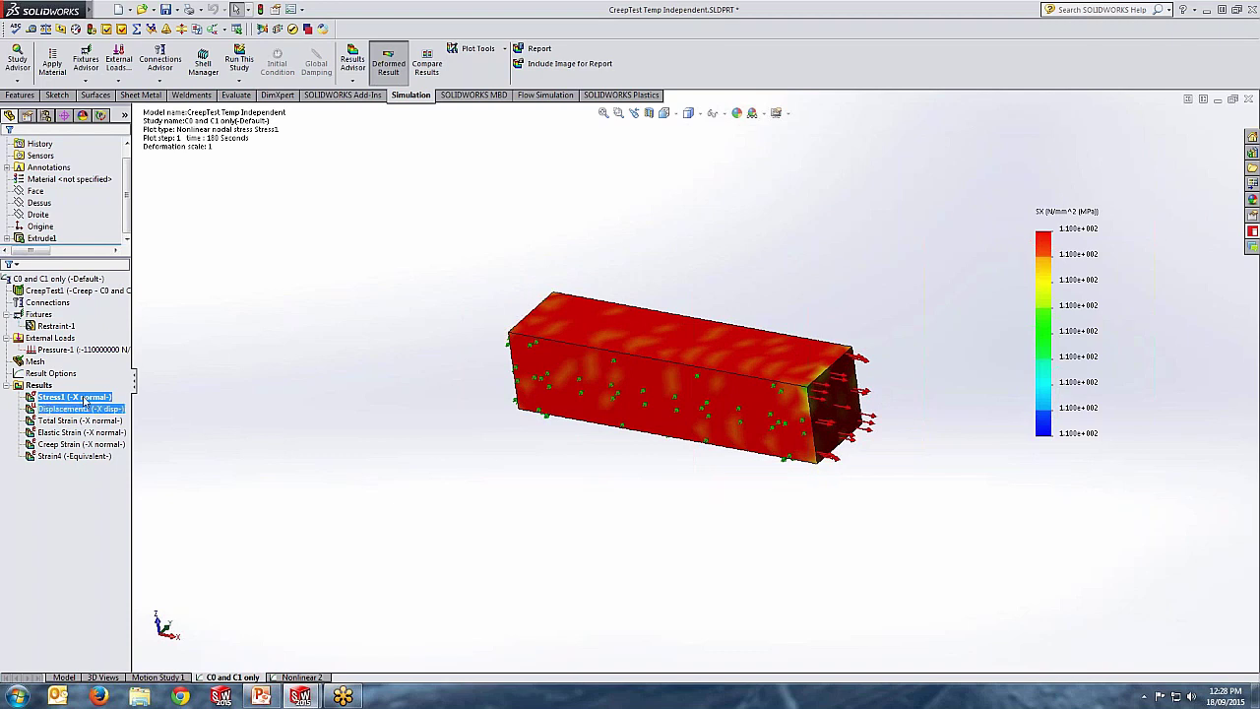
Examine the strain components available for a new strain plot without creating the plot
right_click(45, 386)
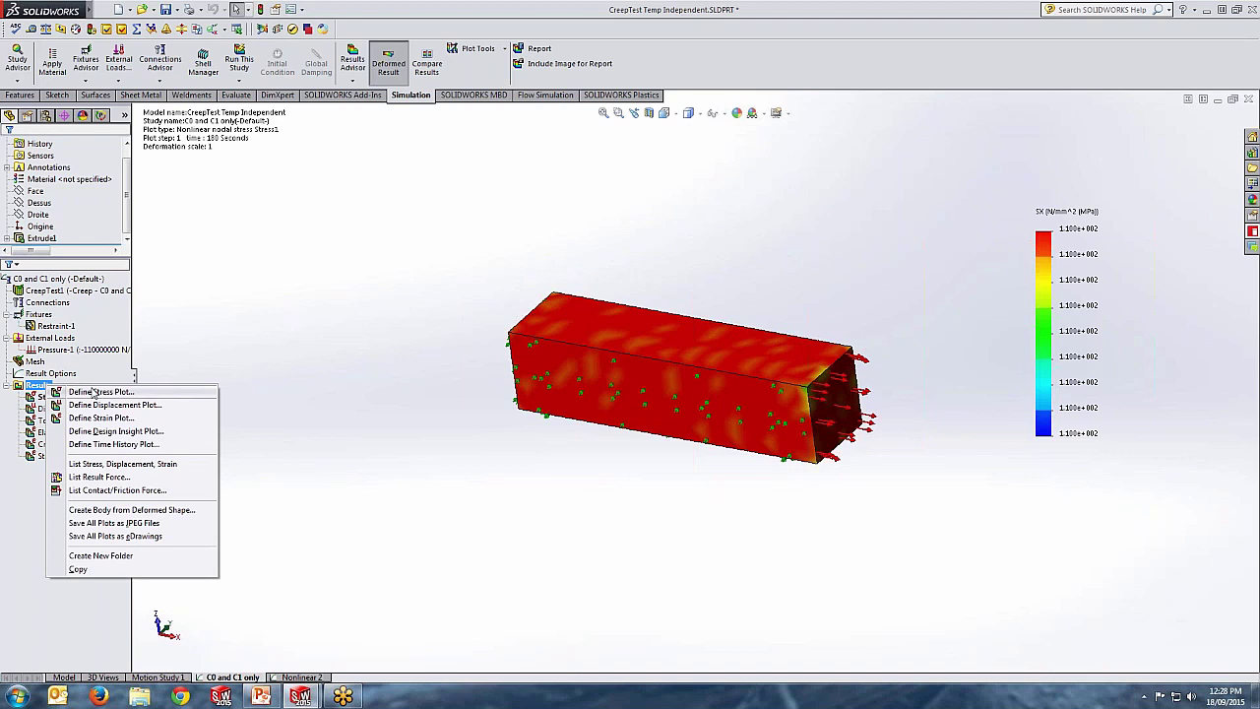
click(138, 419)
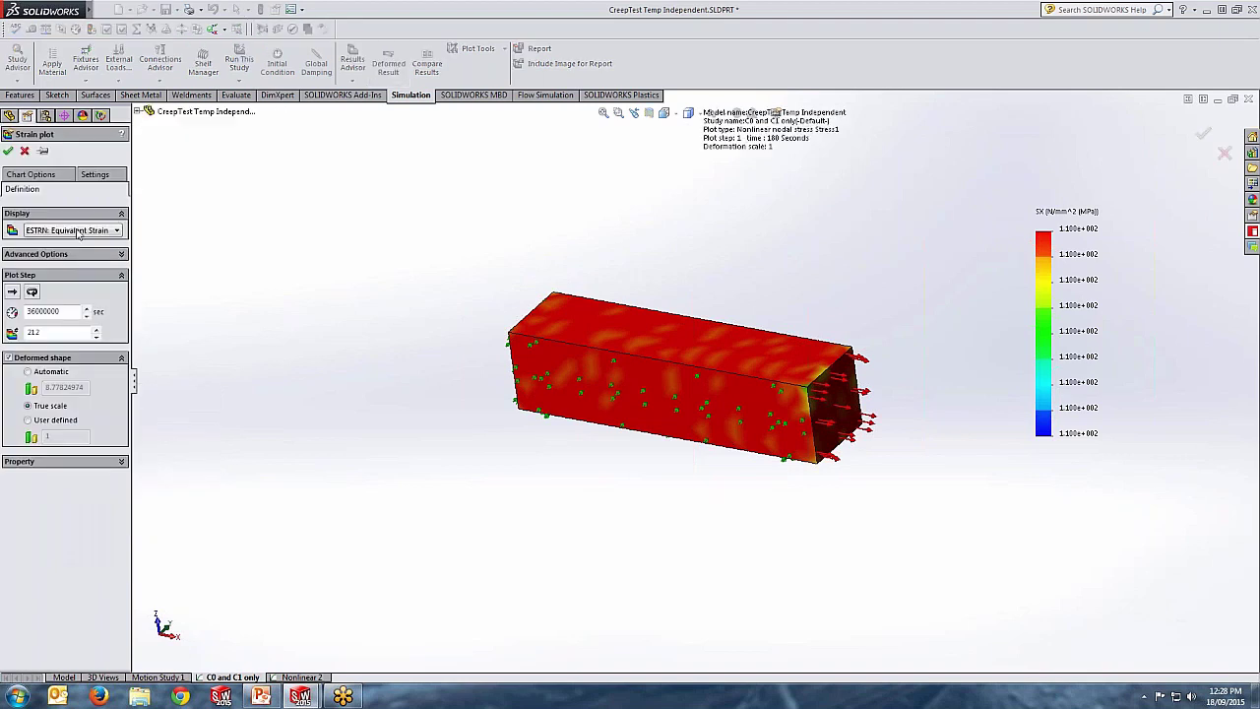
click(78, 230)
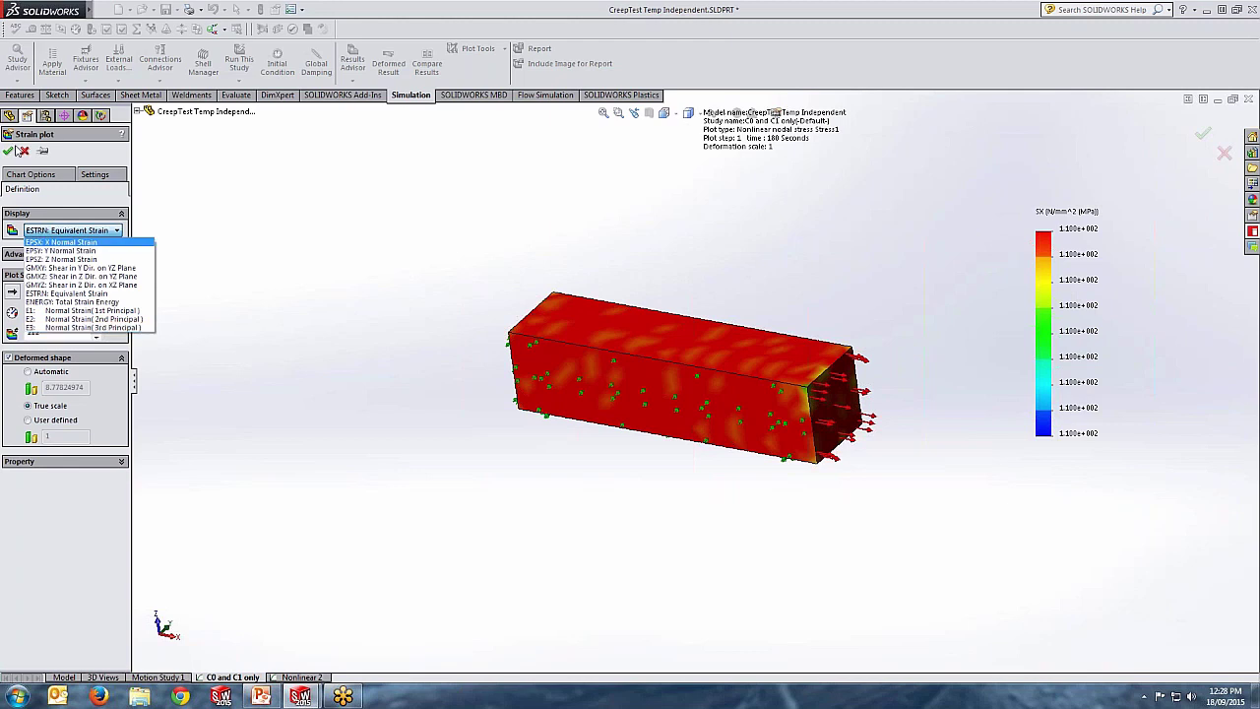
click(56, 207)
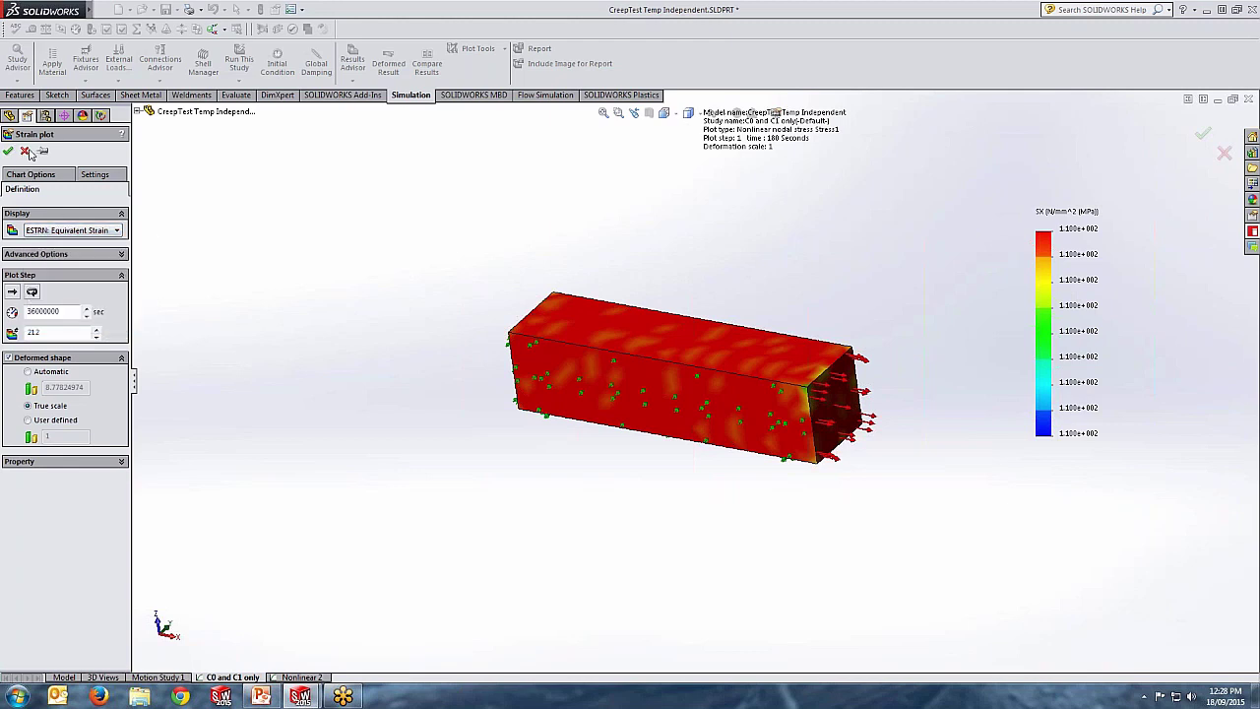
click(9, 151)
Examine the stress components available for a new stress plot without creating the plot
right_click(43, 391)
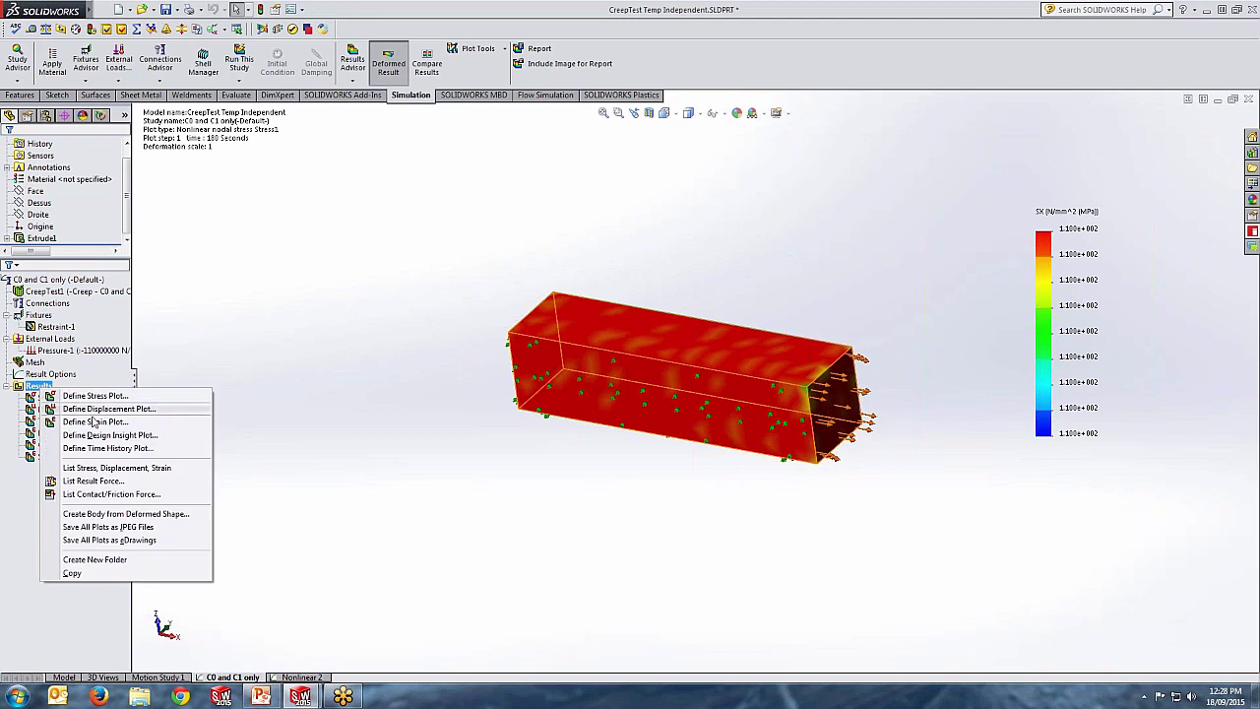
click(94, 396)
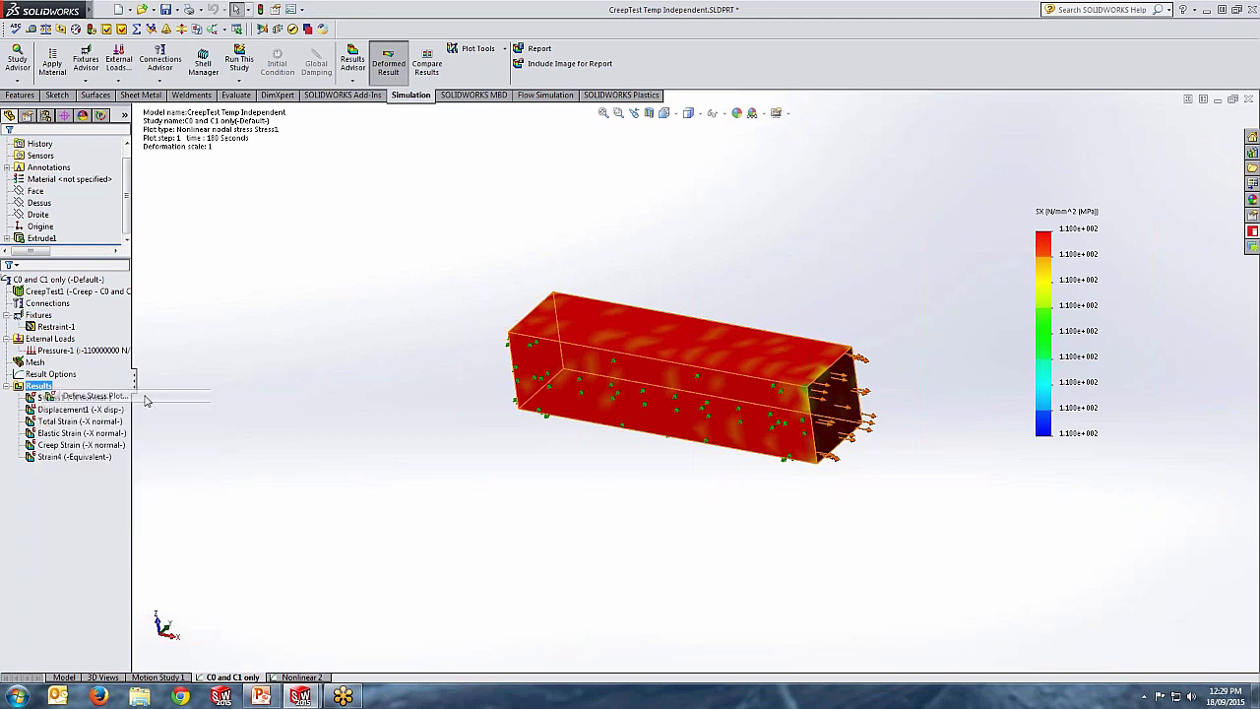
click(90, 231)
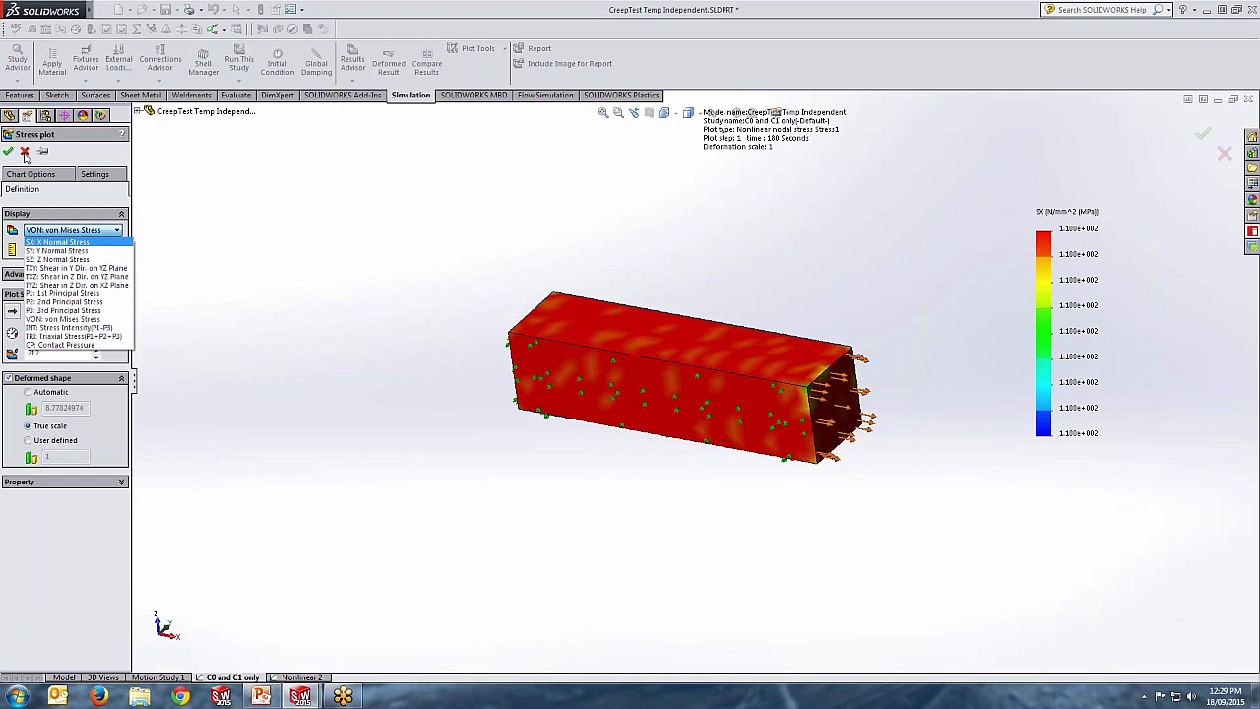
click(24, 155)
click(25, 155)
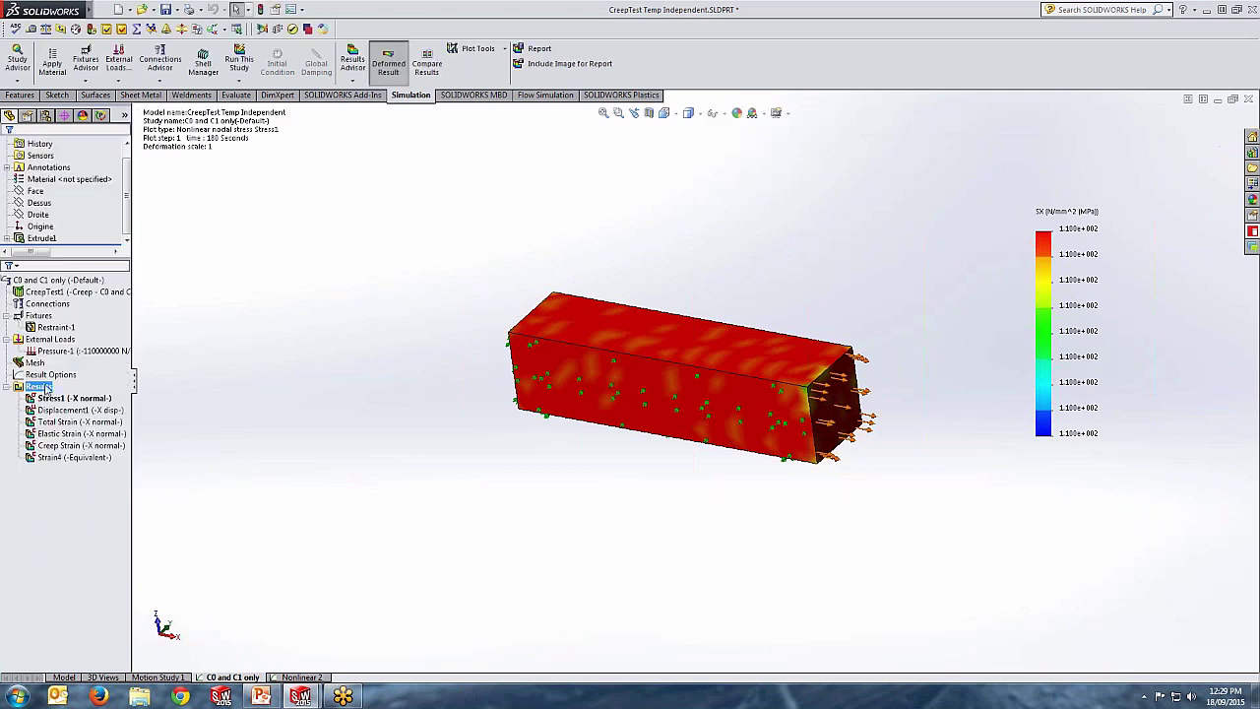
Examine the displacement and reaction force components available for a new displacement plot without creating the plot
right_click(44, 387)
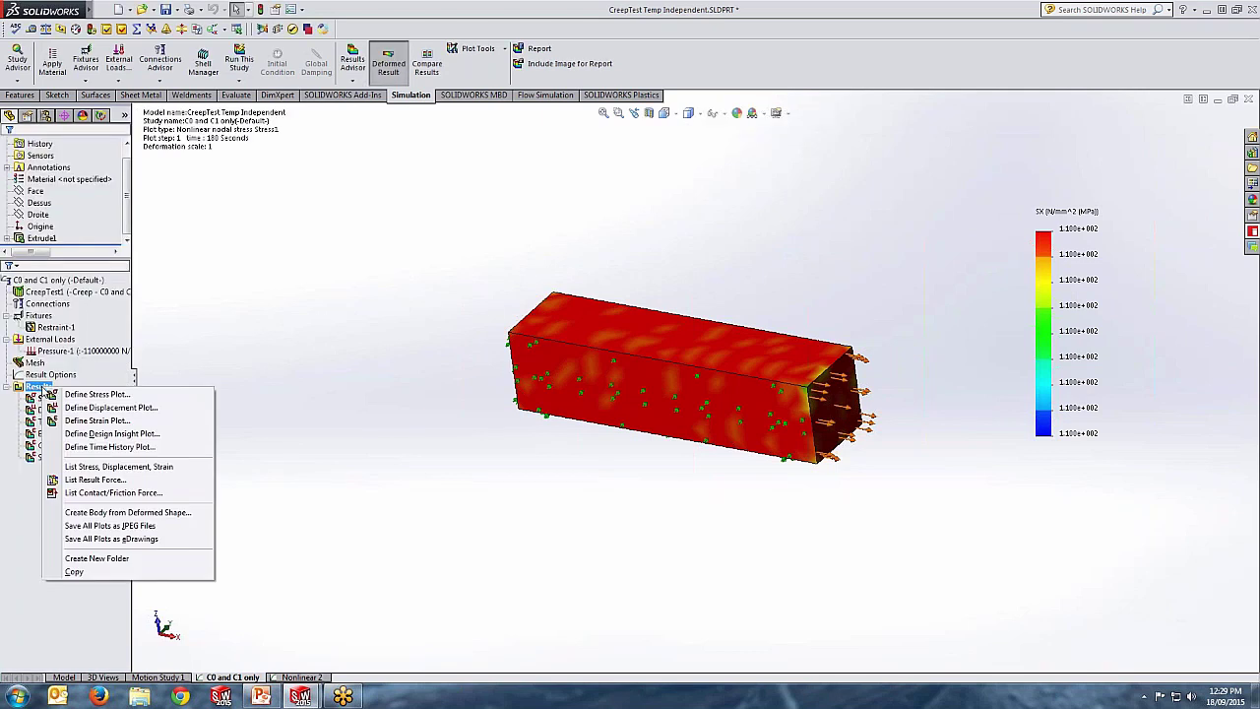
click(110, 408)
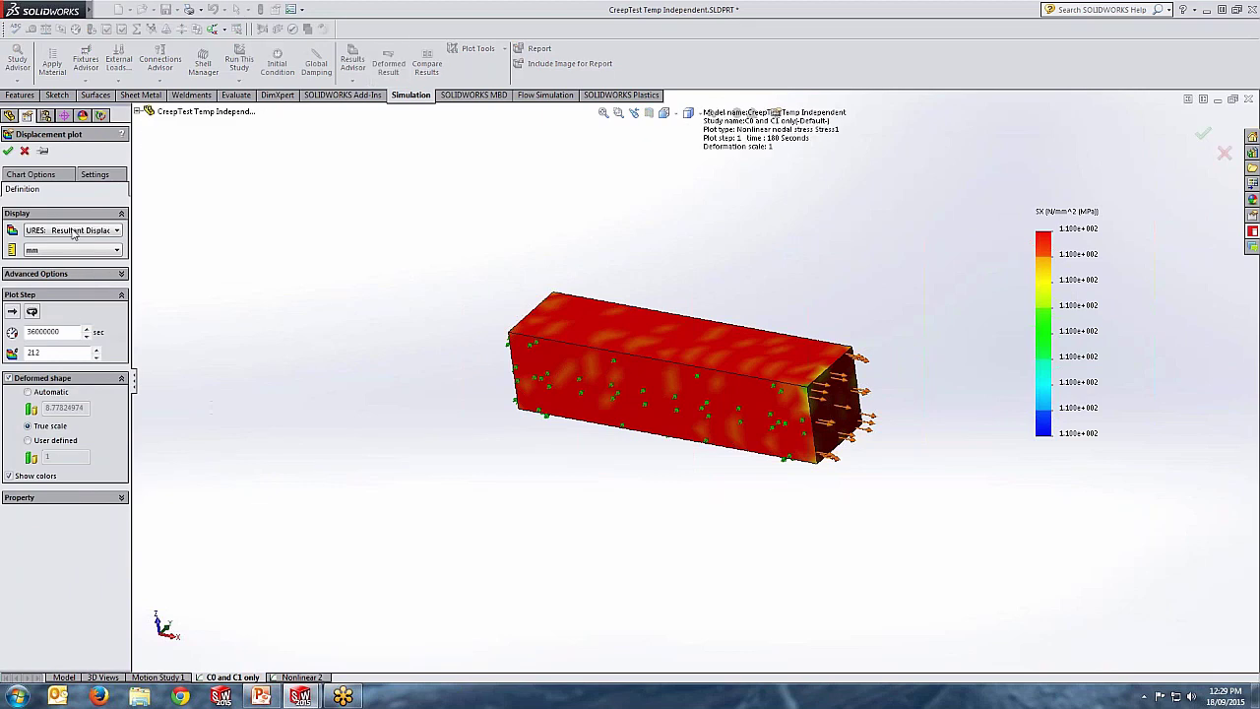
click(74, 231)
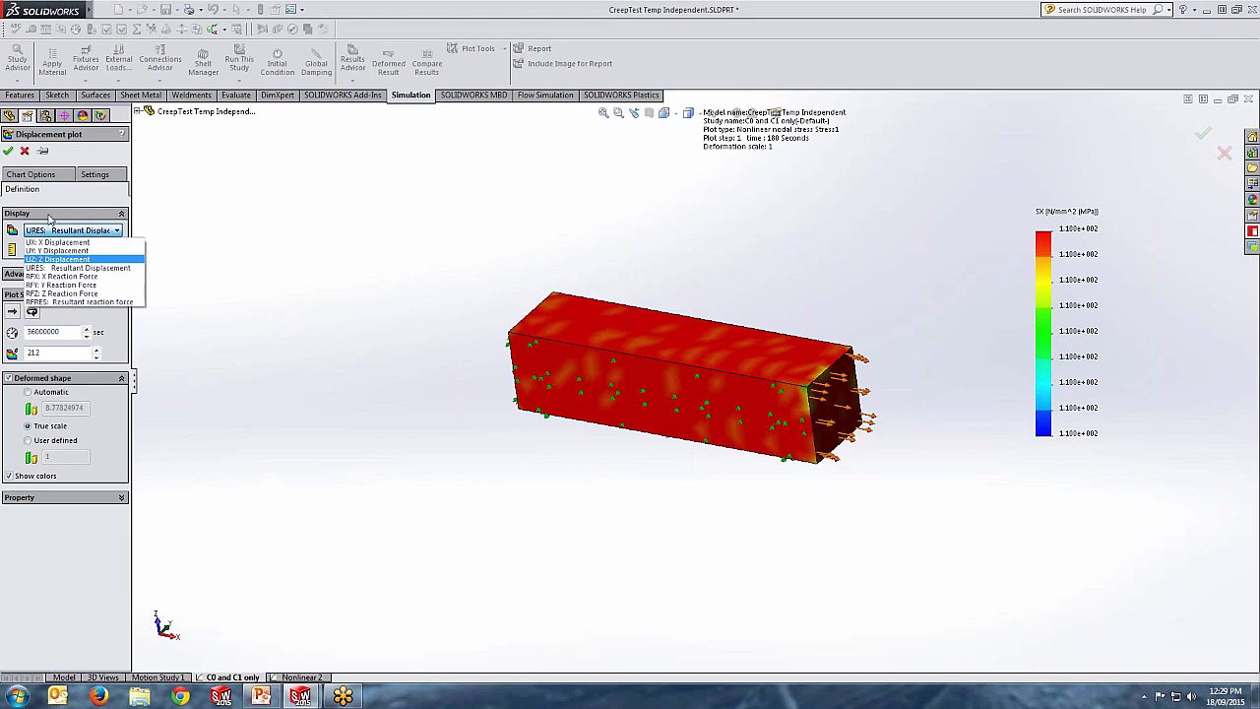
click(25, 152)
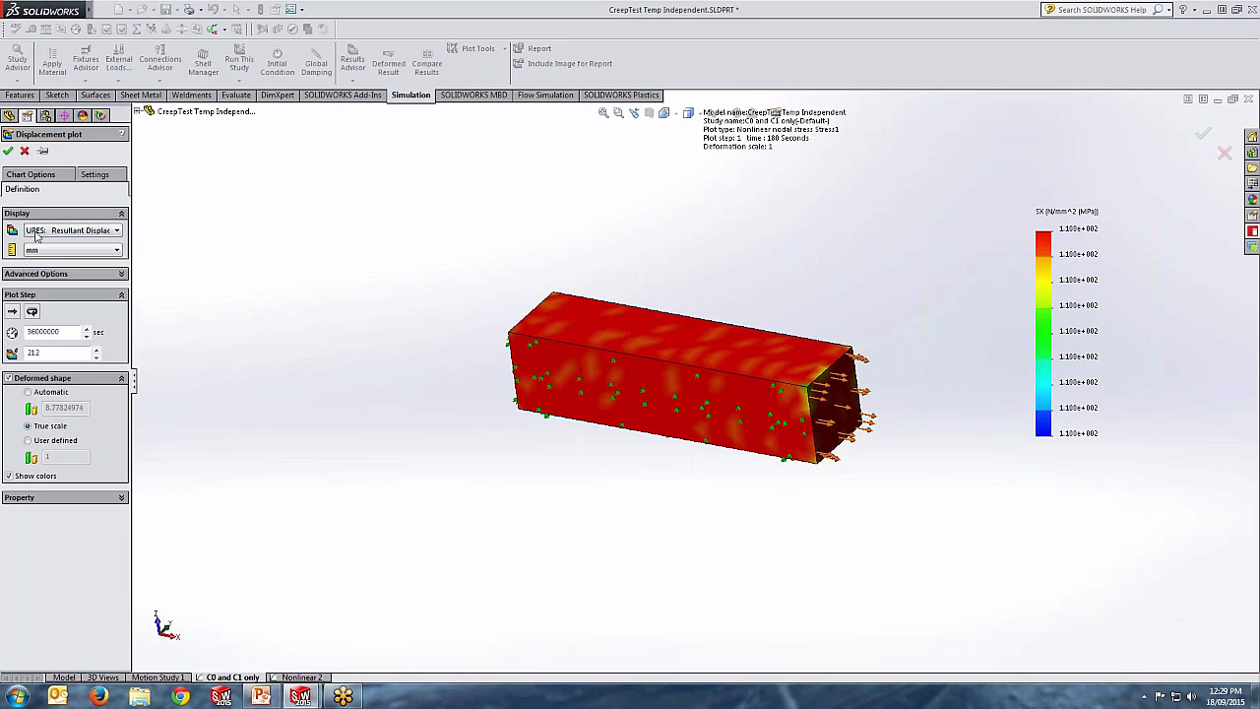
key(Escape)
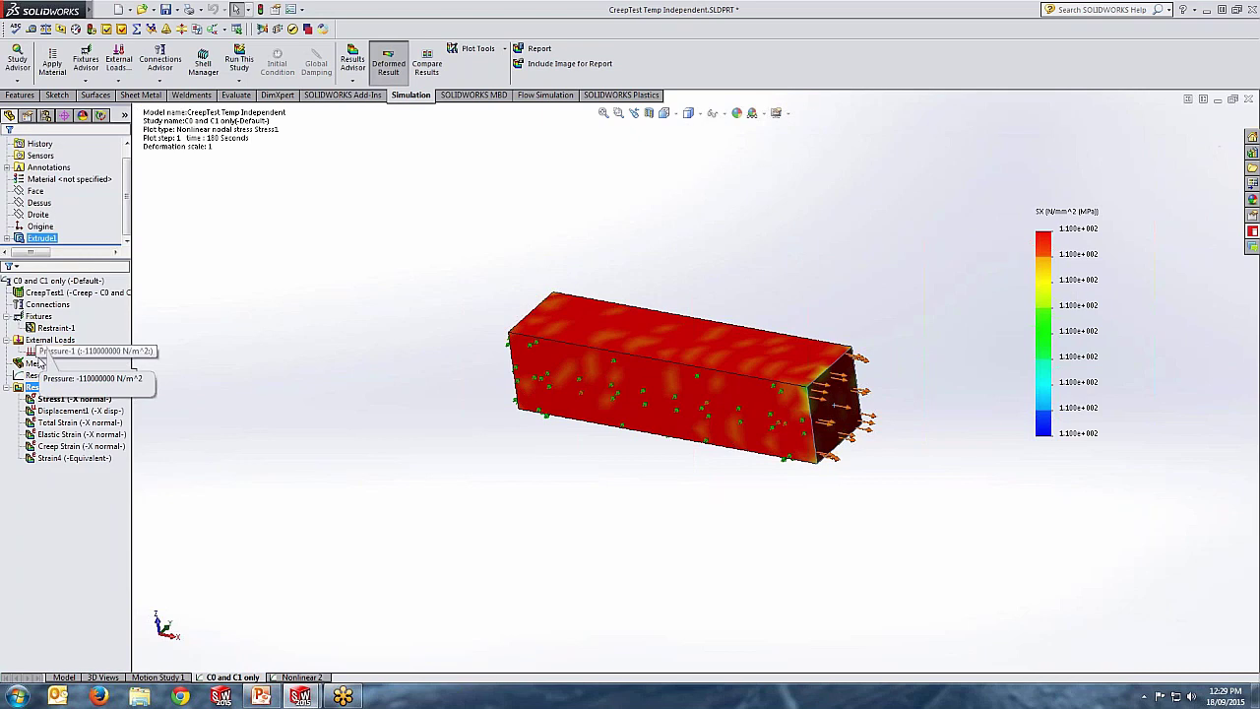
right_click(32, 388)
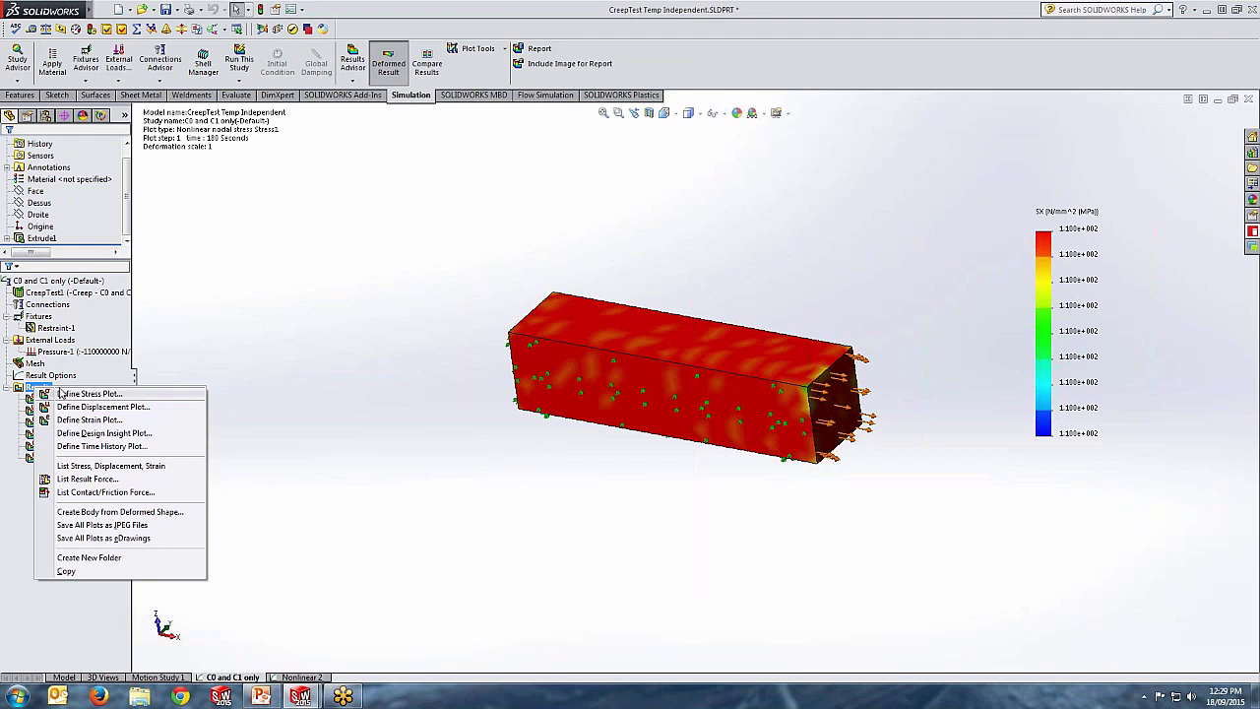
click(244, 386)
Display the Creep Strain plot and review its definition and available strain components, leaving the X normal strain setting unchanged
click(73, 446)
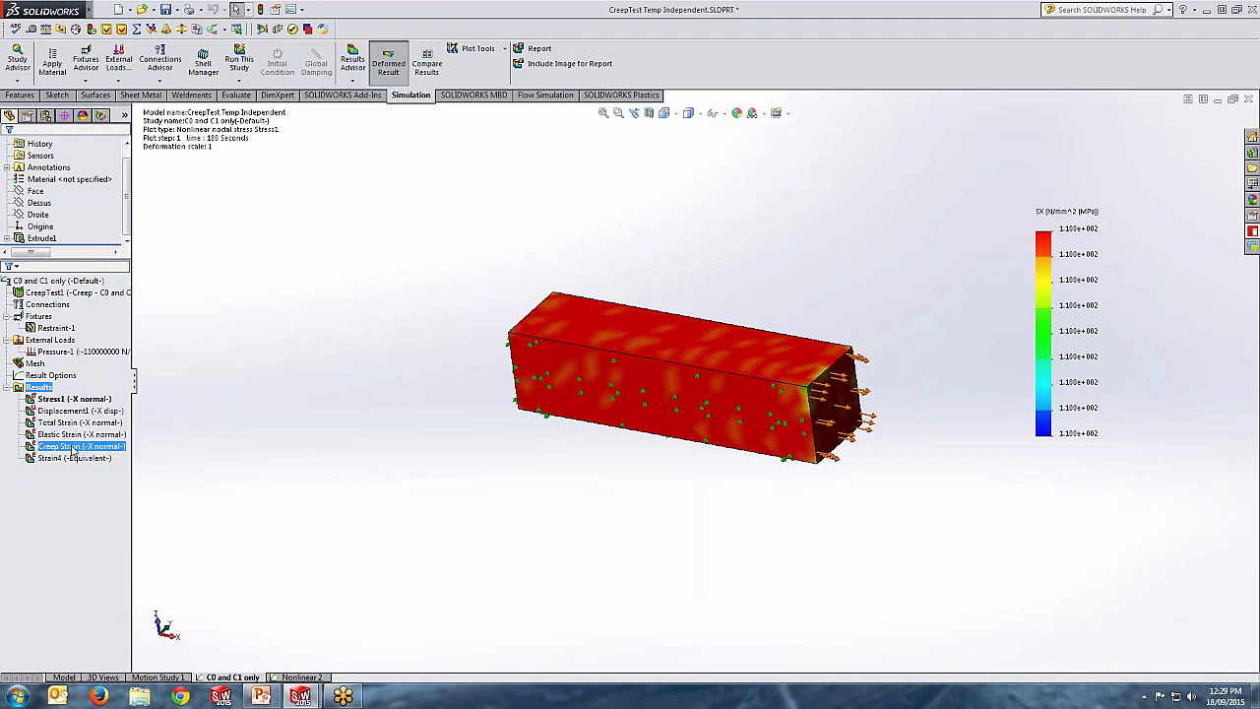
double_click(54, 446)
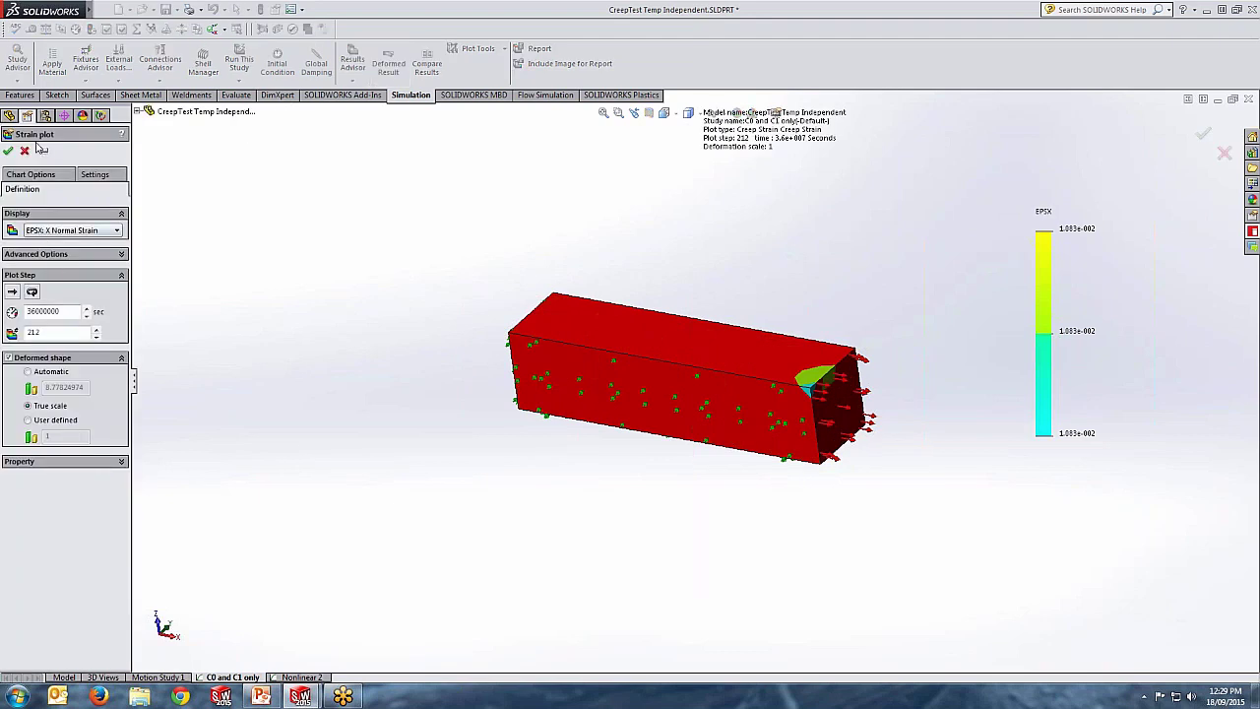
click(59, 232)
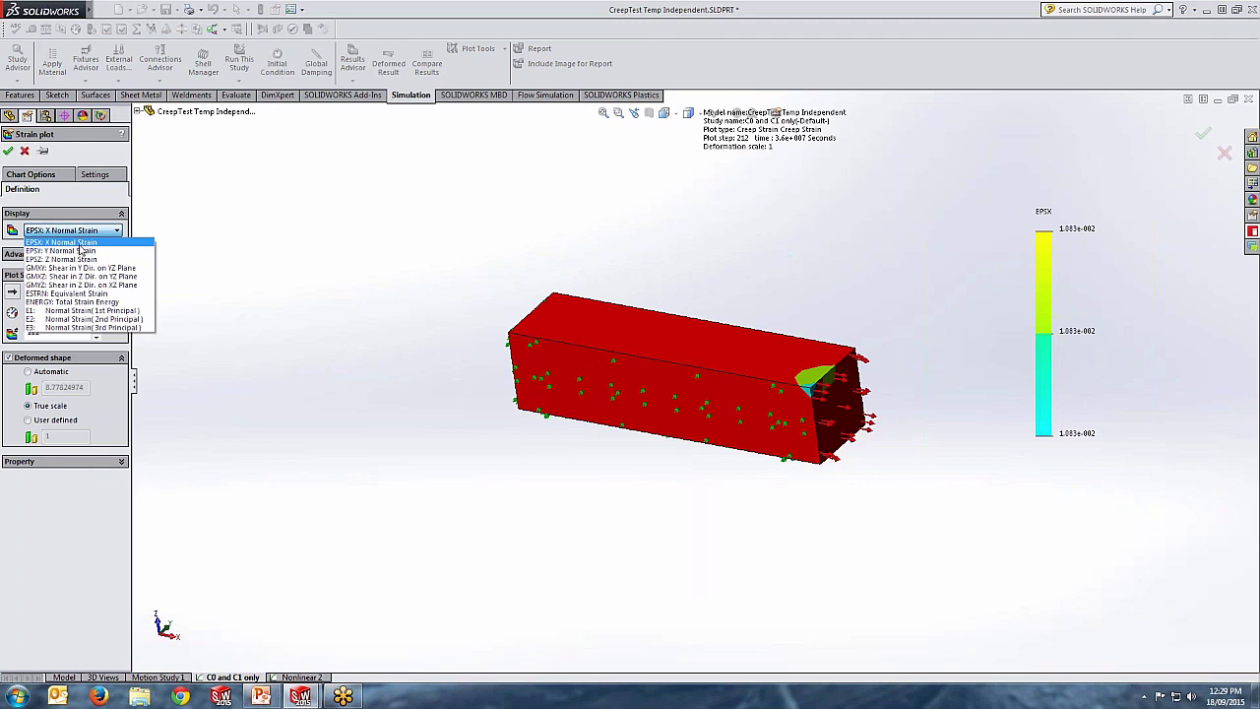
click(211, 290)
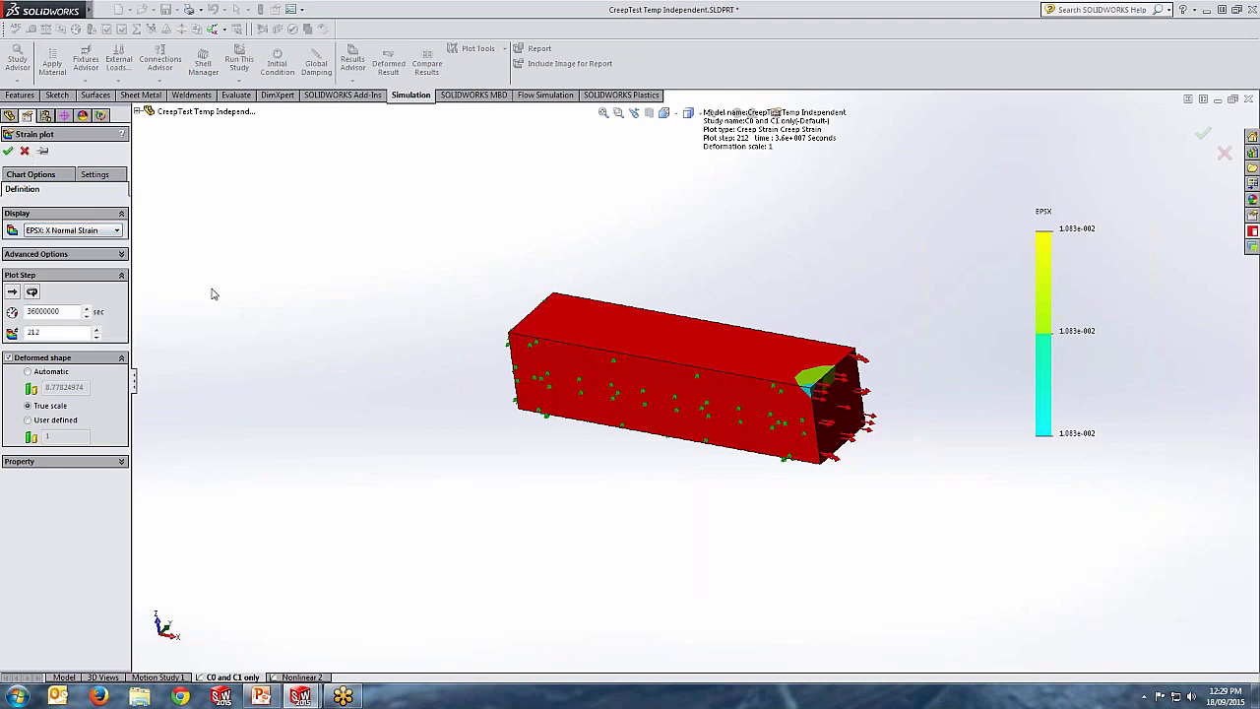
click(27, 149)
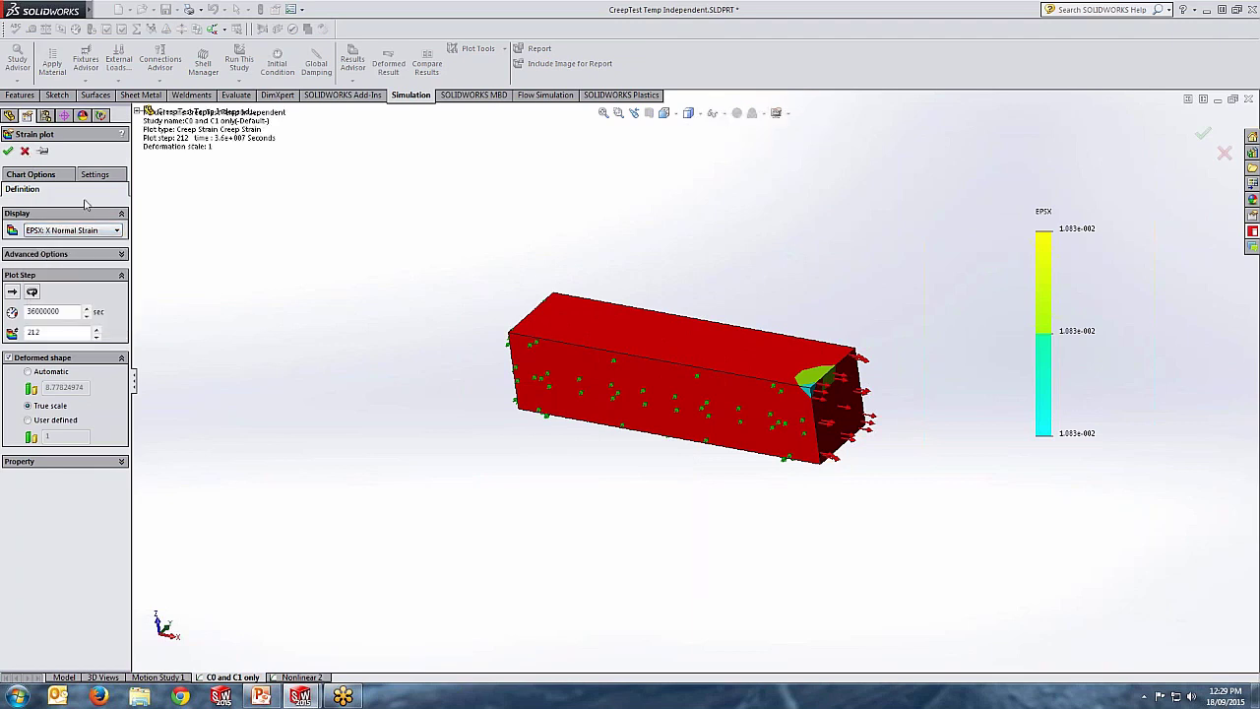
click(74, 449)
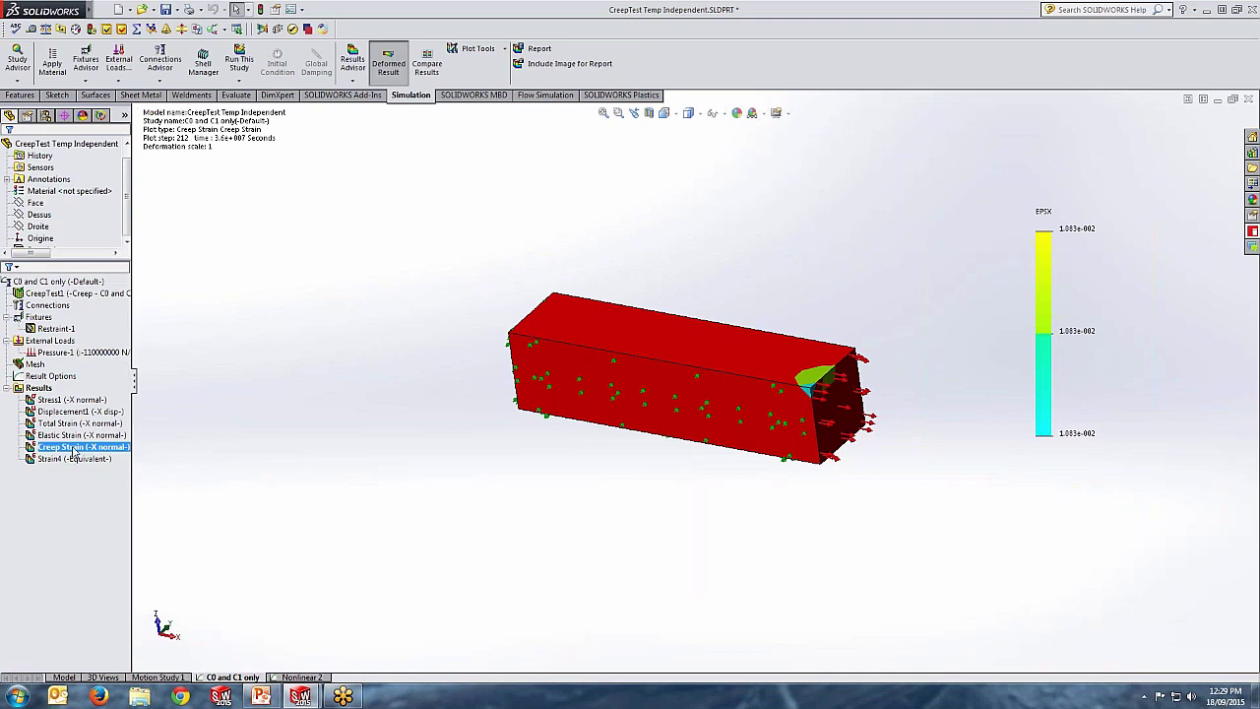
double_click(74, 449)
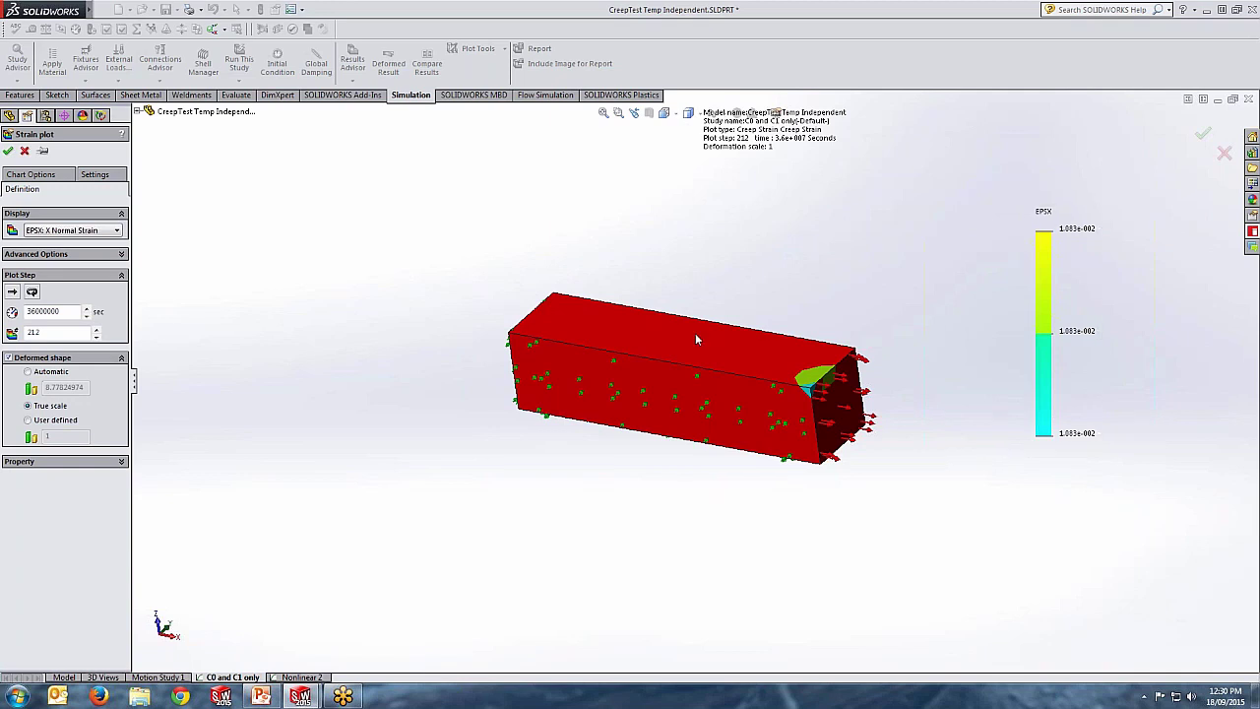
click(25, 151)
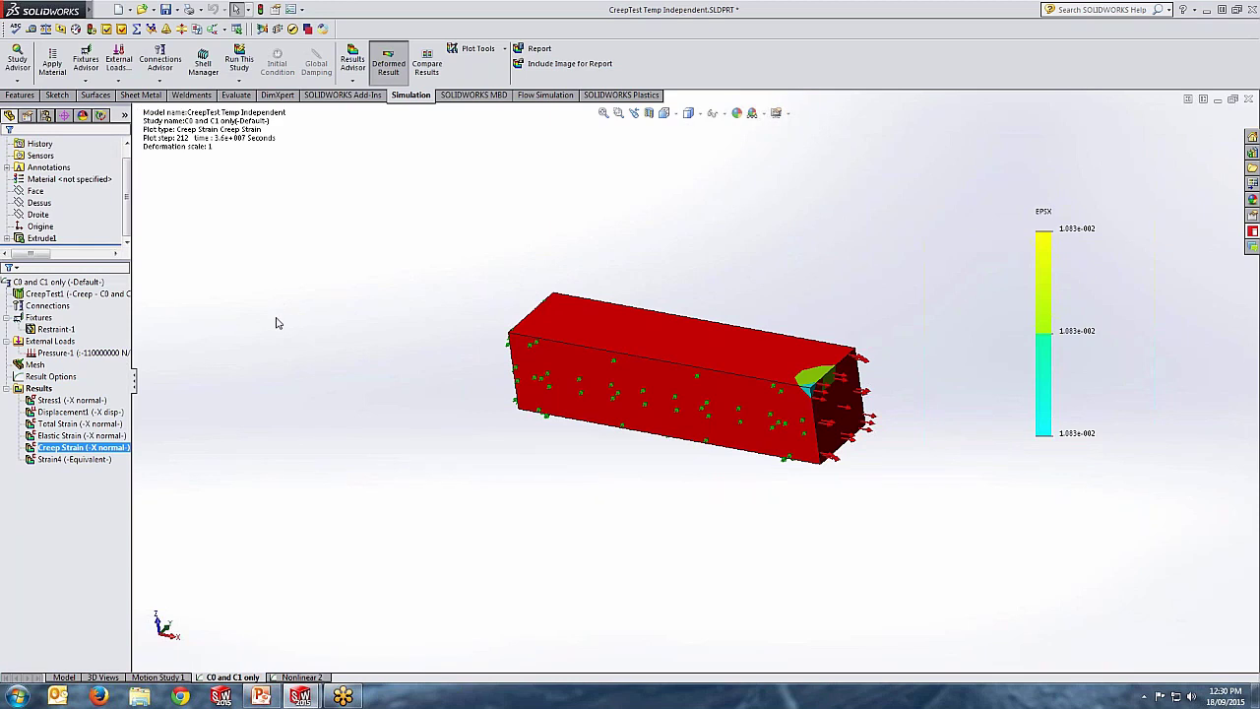
Display the Elastic Strain plot, review its definition and plot step without changes, and redisplay the Creep Strain plot
click(98, 435)
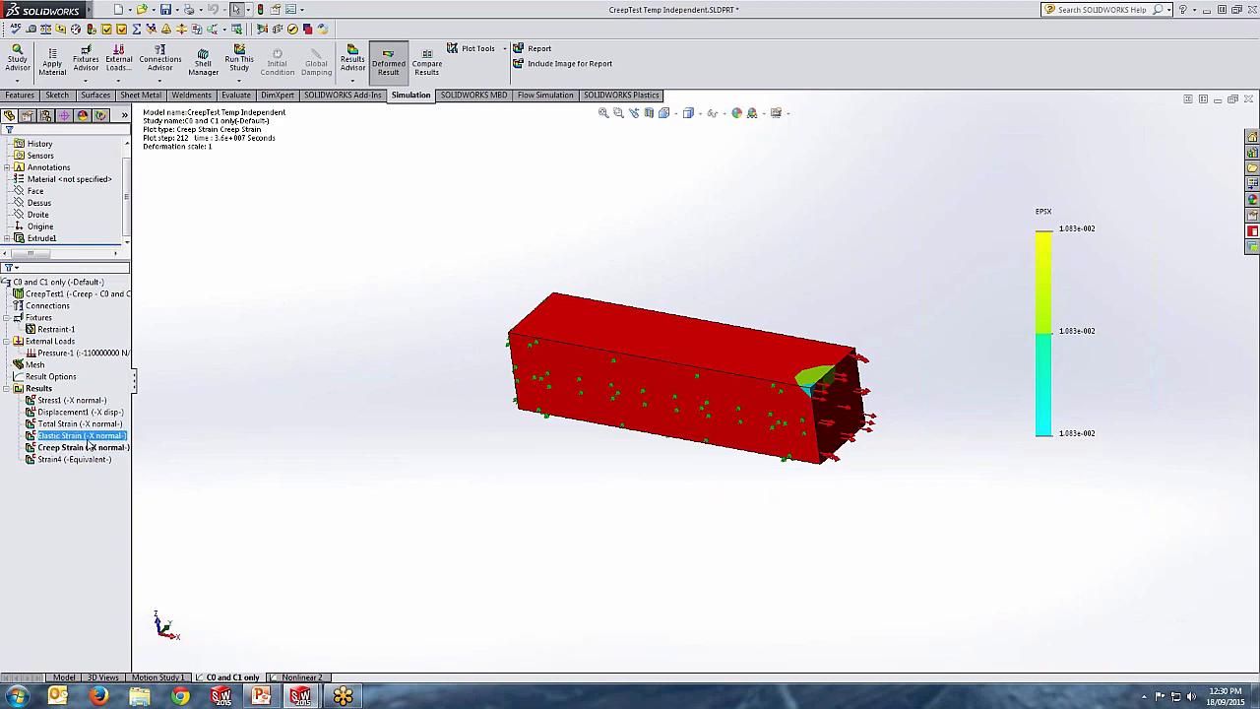
double_click(86, 437)
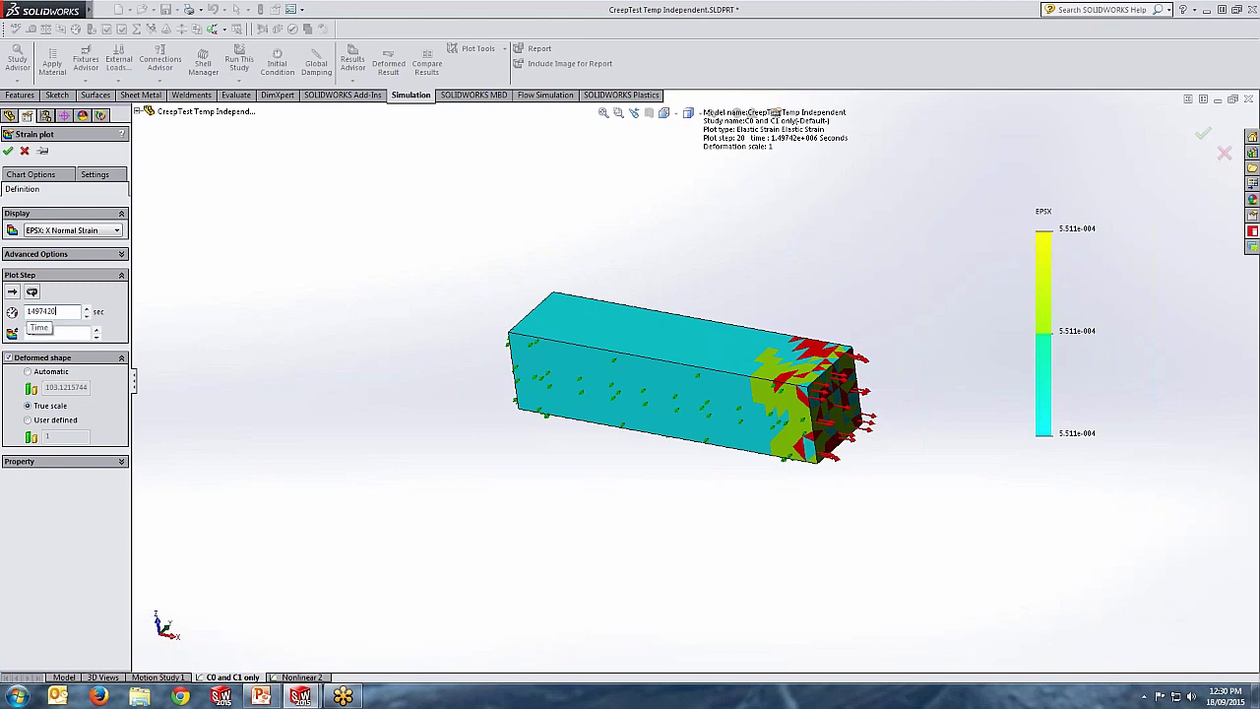
click(25, 151)
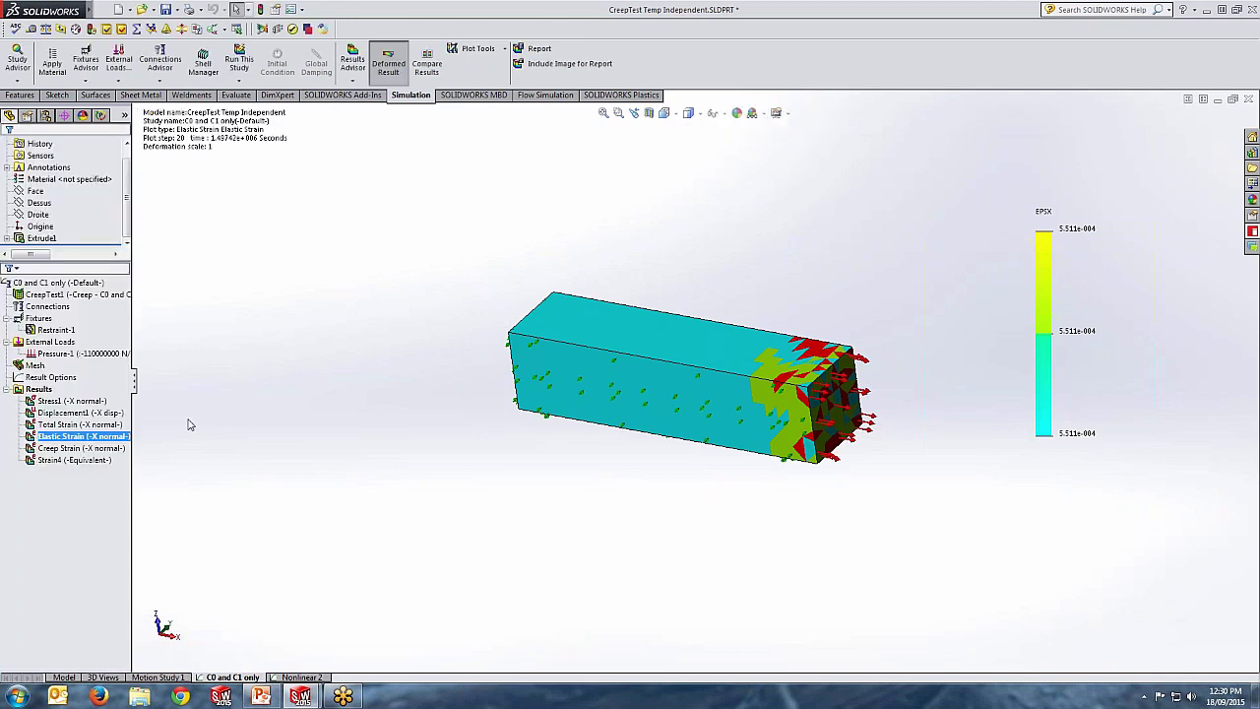
ctrl+click(92, 449)
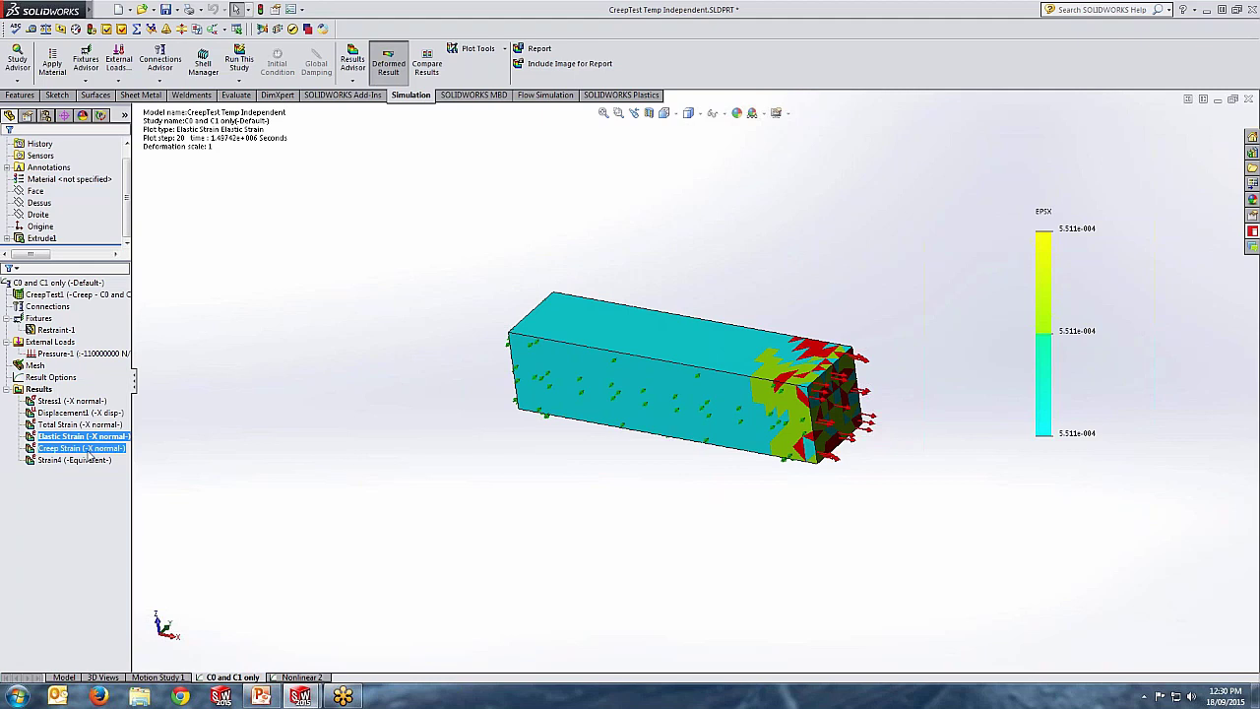
double_click(90, 449)
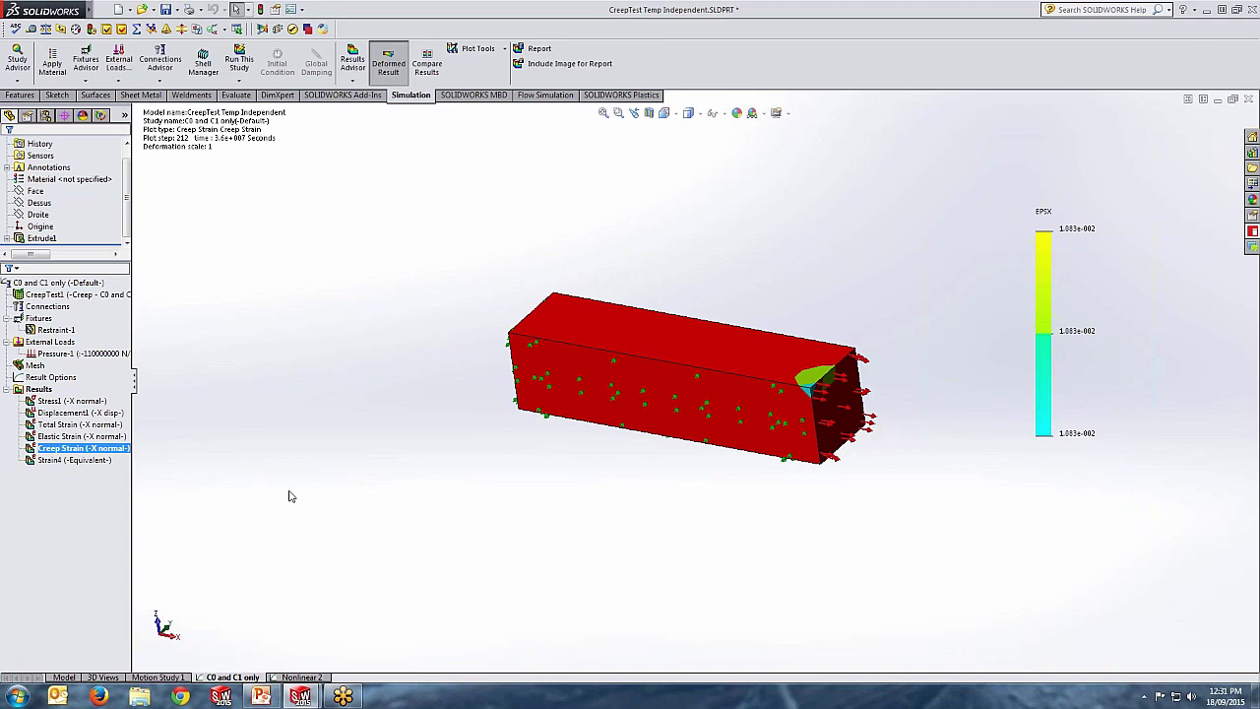
Switch to PowerPoint to review the slide on the temperature-independent creep constant calculation
click(262, 697)
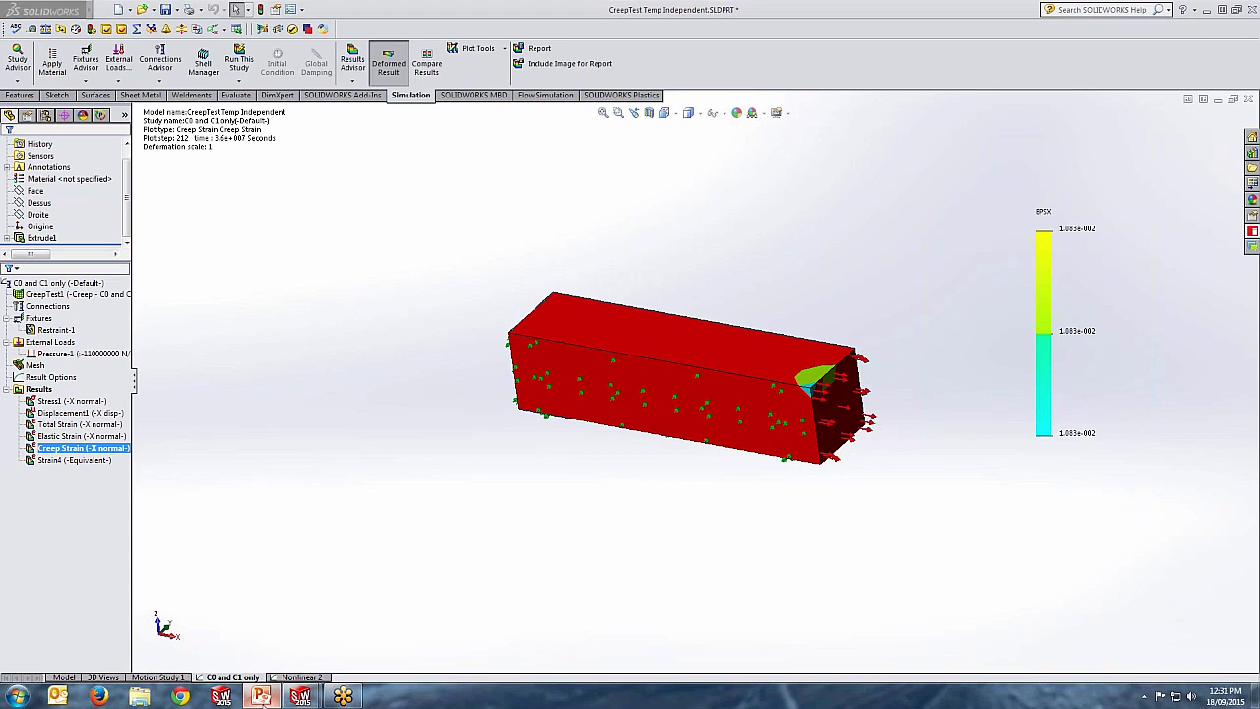
click(1207, 12)
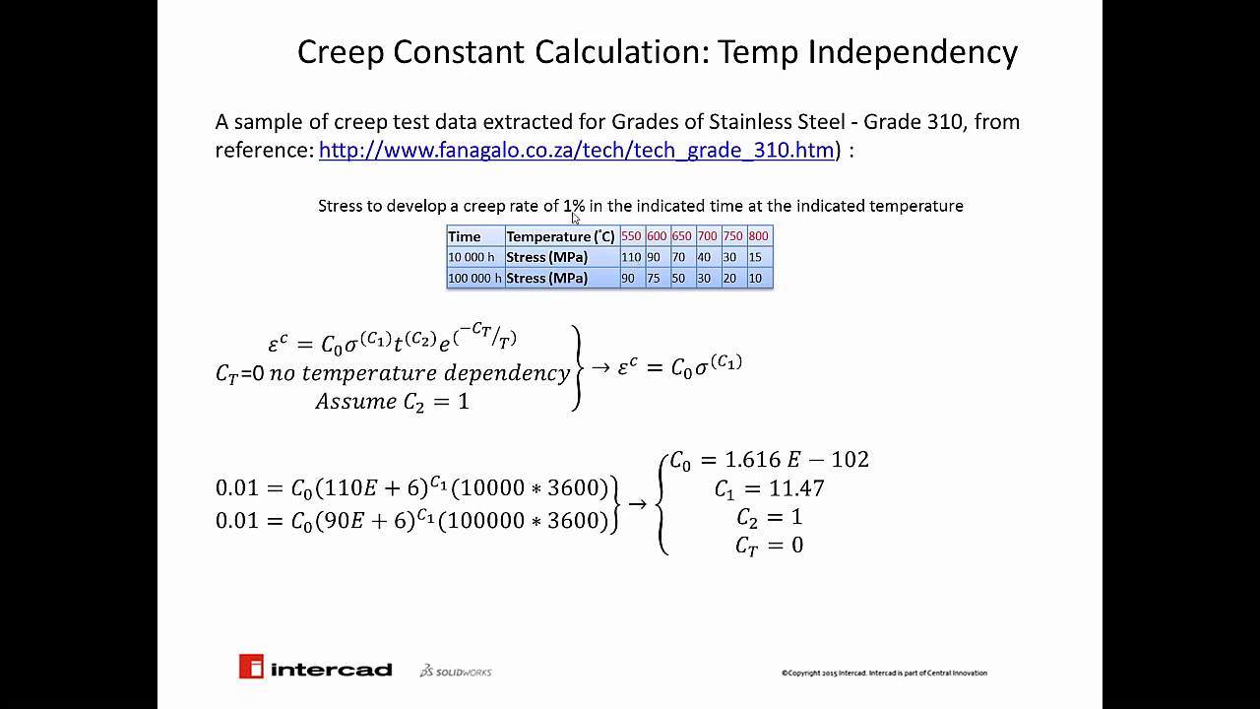
key(super+d)
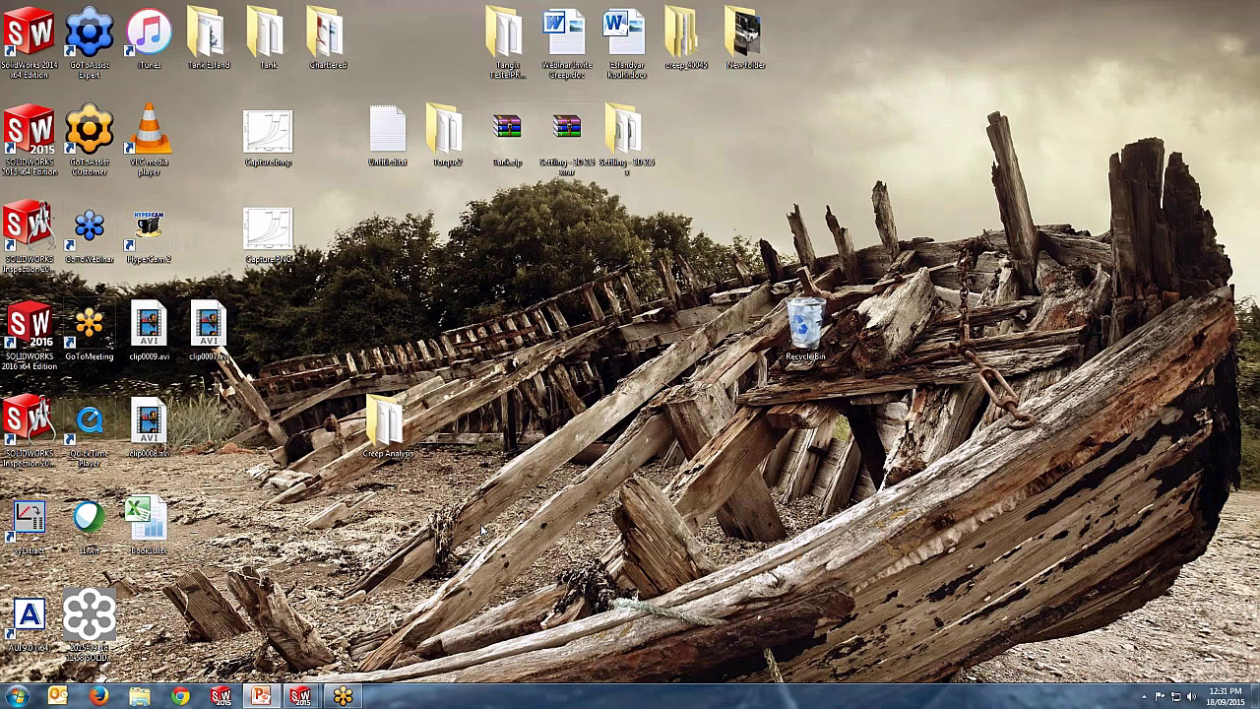
Switch back to the CreepTest Temp Independent model in SOLIDWORKS and compare the Elastic Strain and Creep Strain plots of the C0 and C1 only study
mouse_move(300, 697)
click(375, 625)
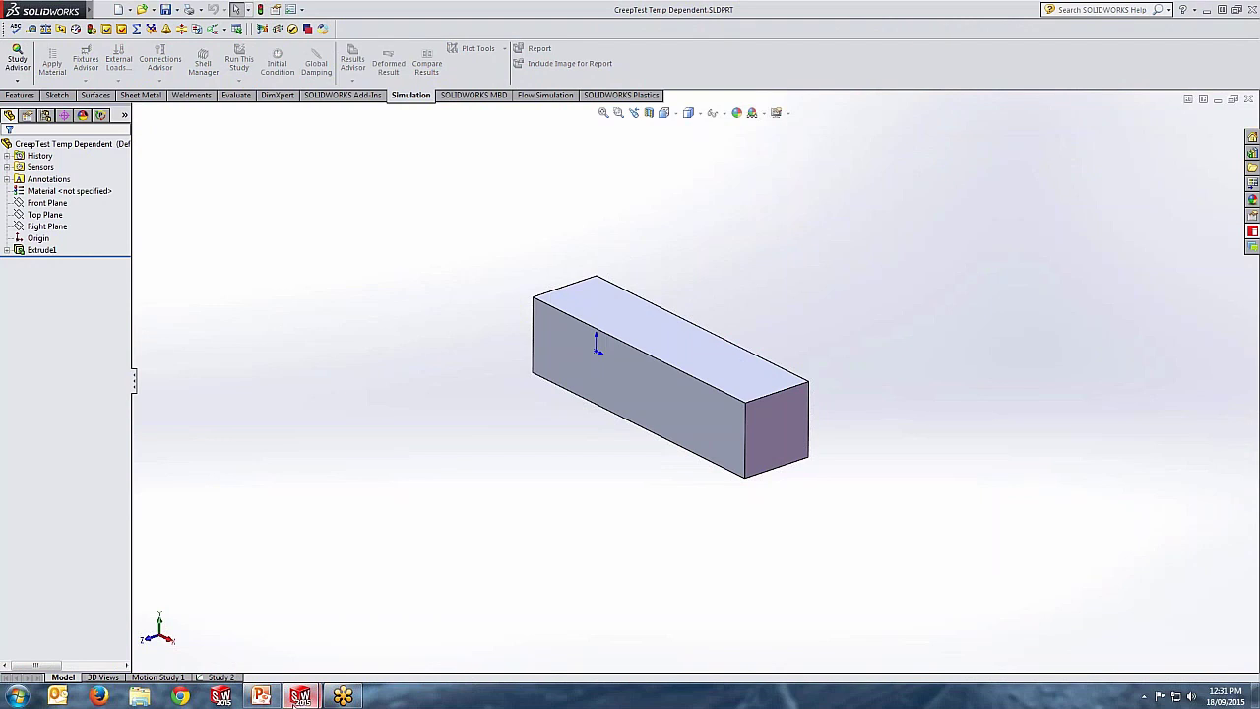
mouse_move(300, 697)
click(256, 653)
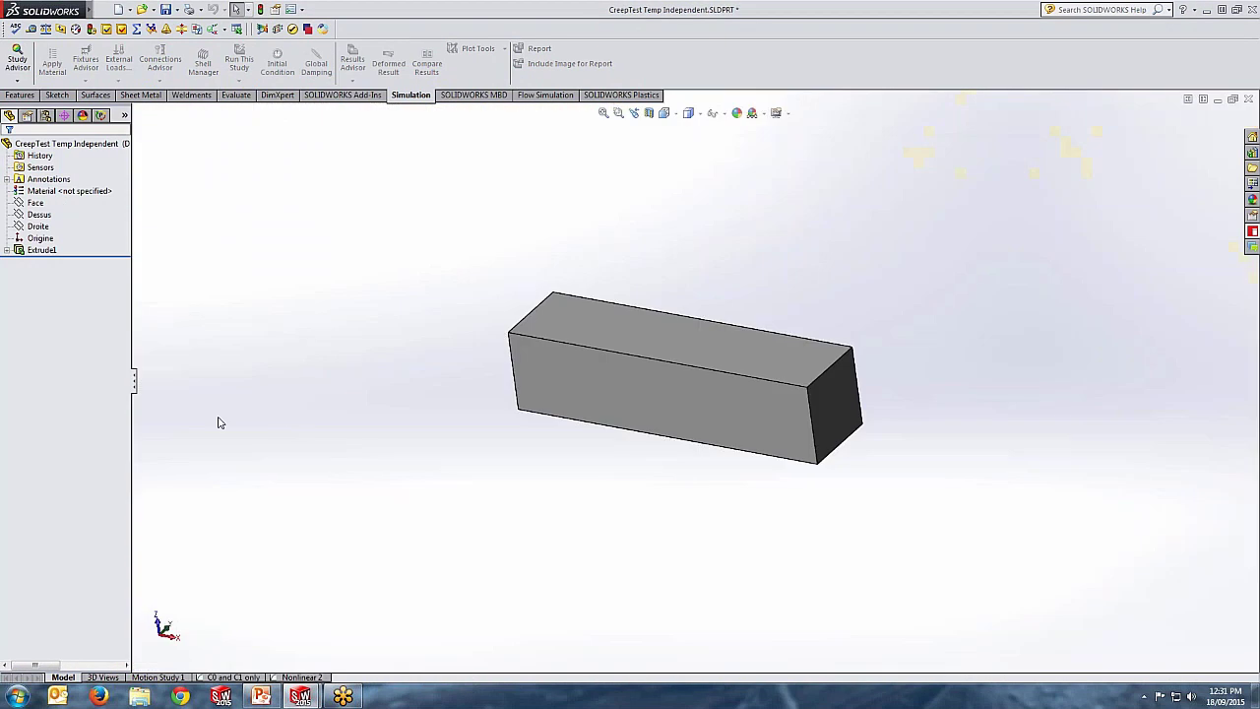
click(233, 677)
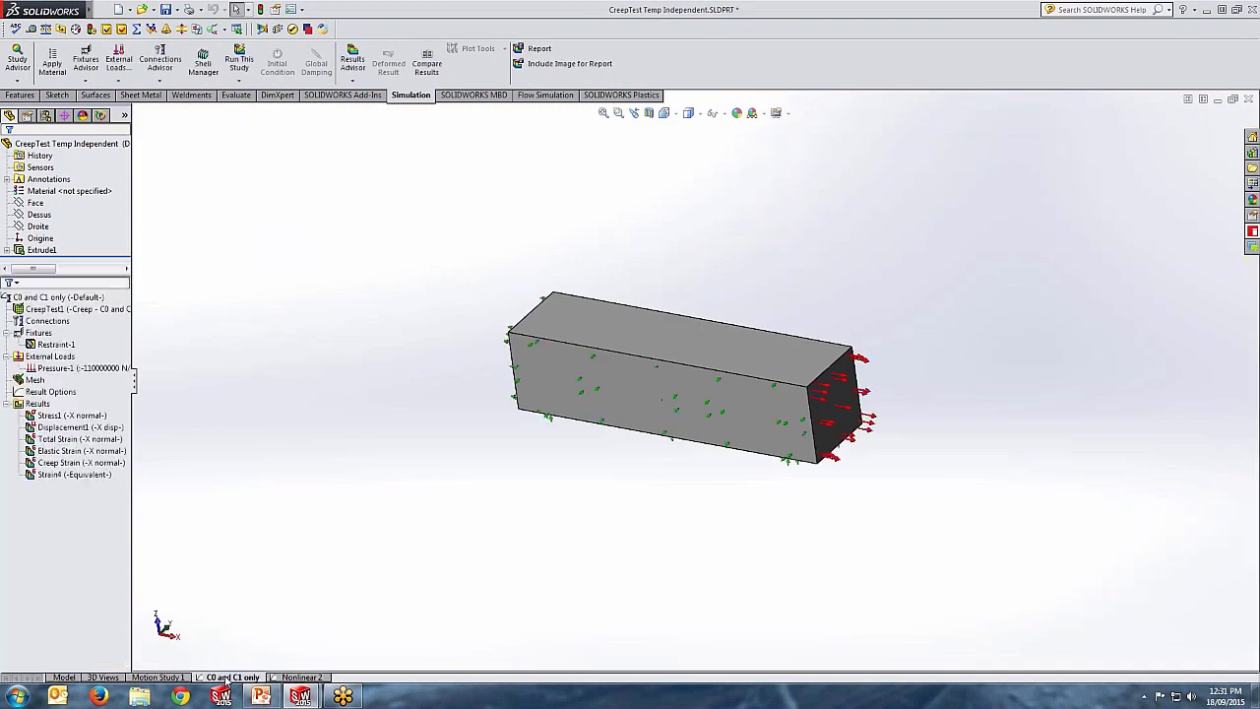
click(80, 427)
click(57, 450)
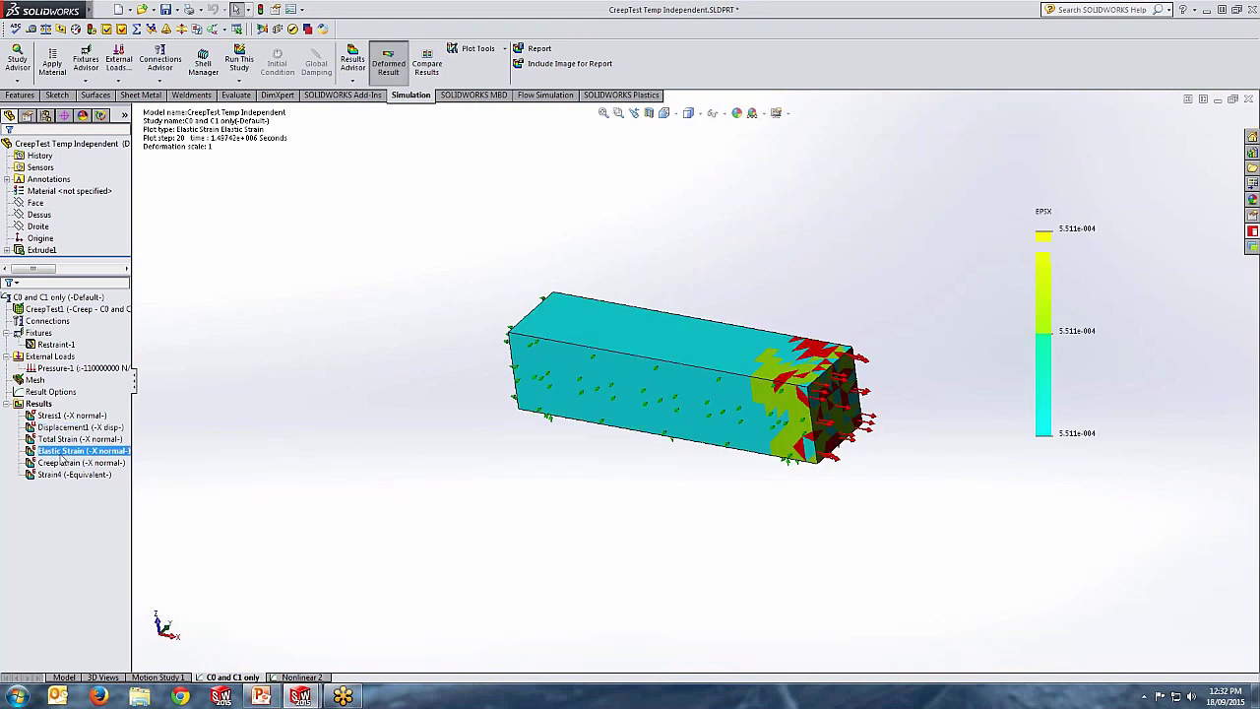
click(59, 462)
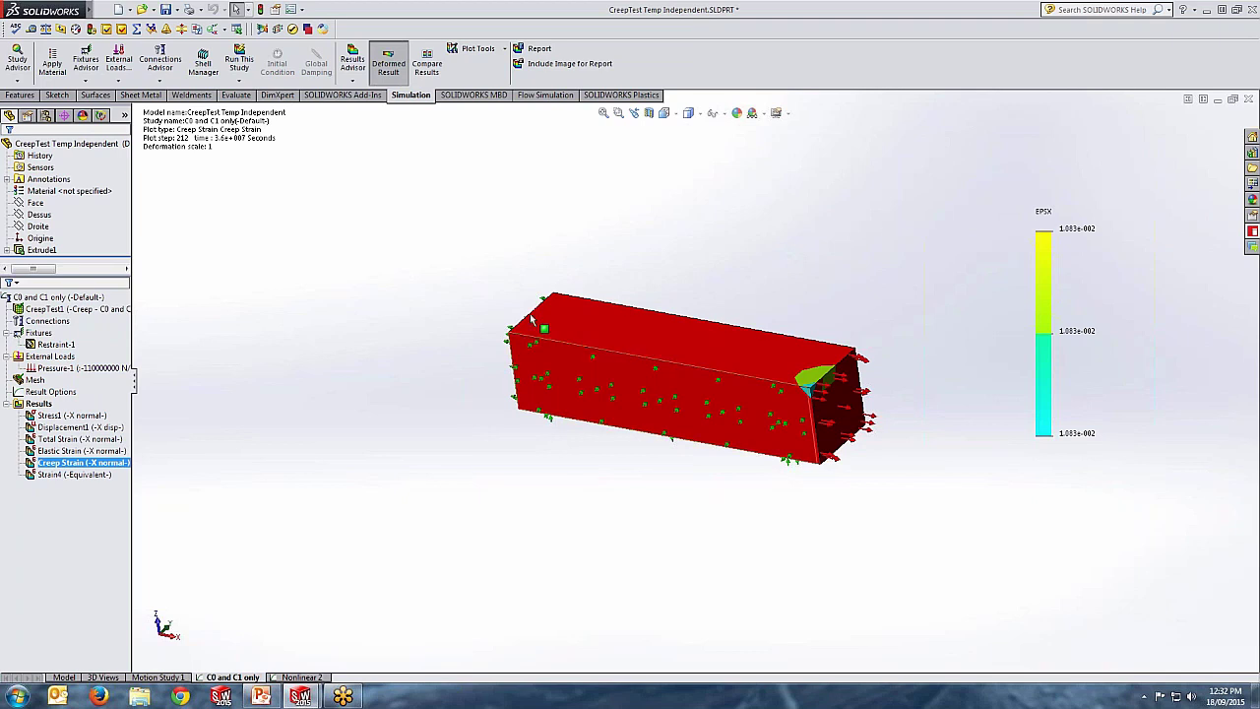
click(77, 297)
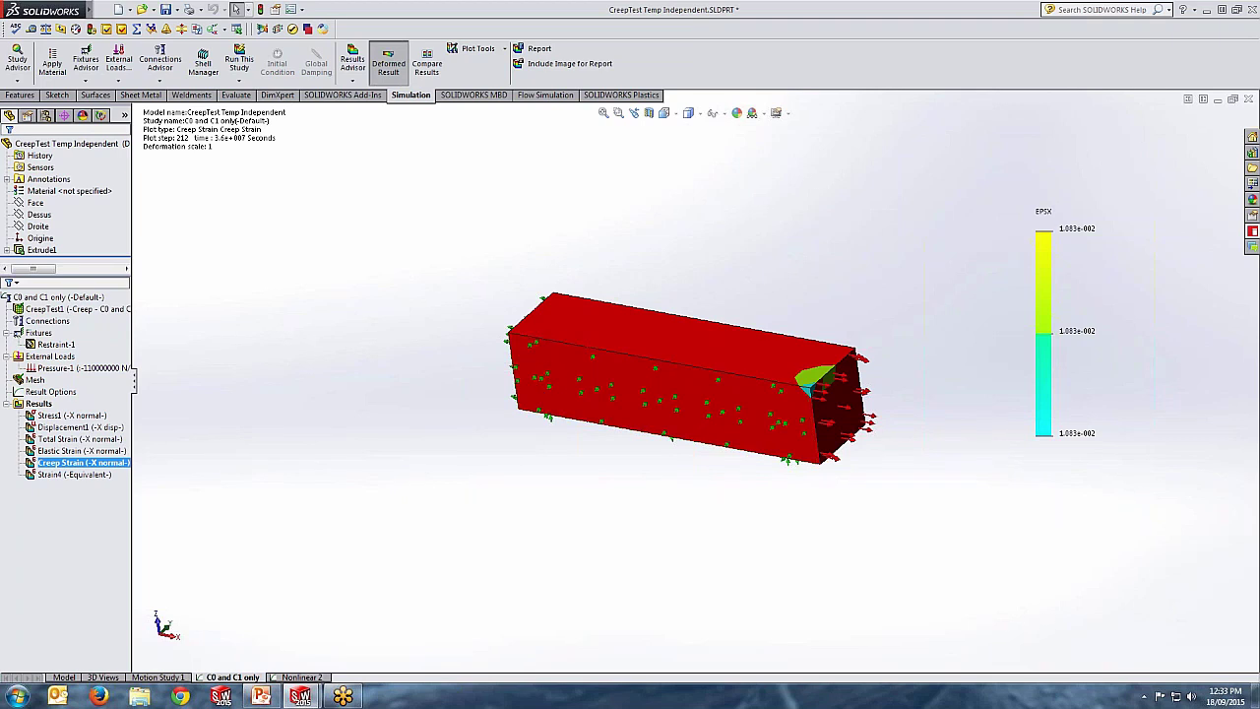
click(1205, 10)
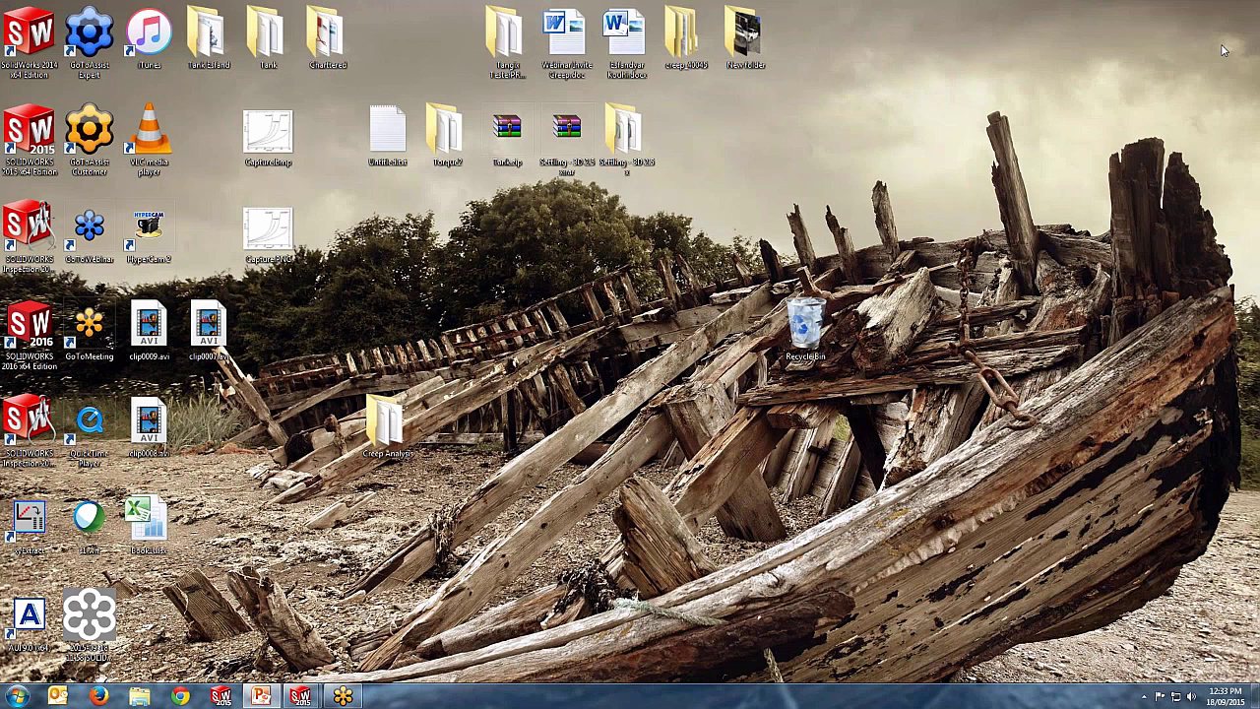
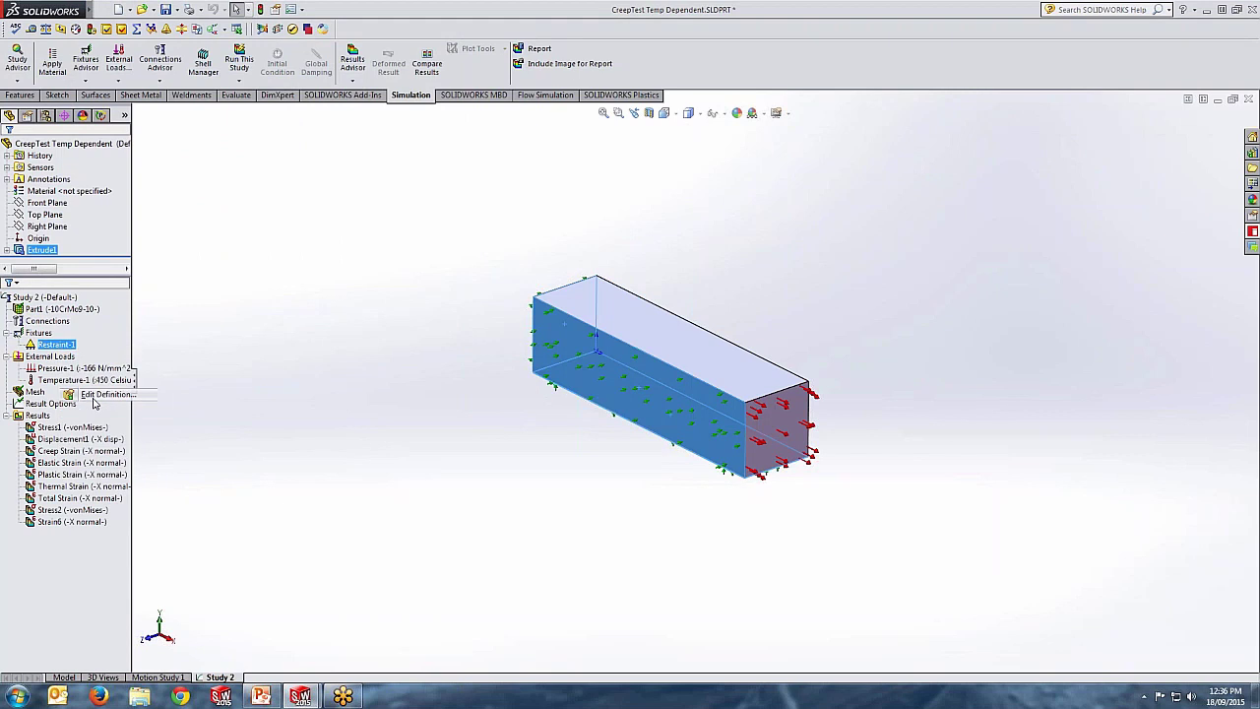
Check the second and third faces held by the Restraint-1 roller/slider fixture and close its definition
click(49, 381)
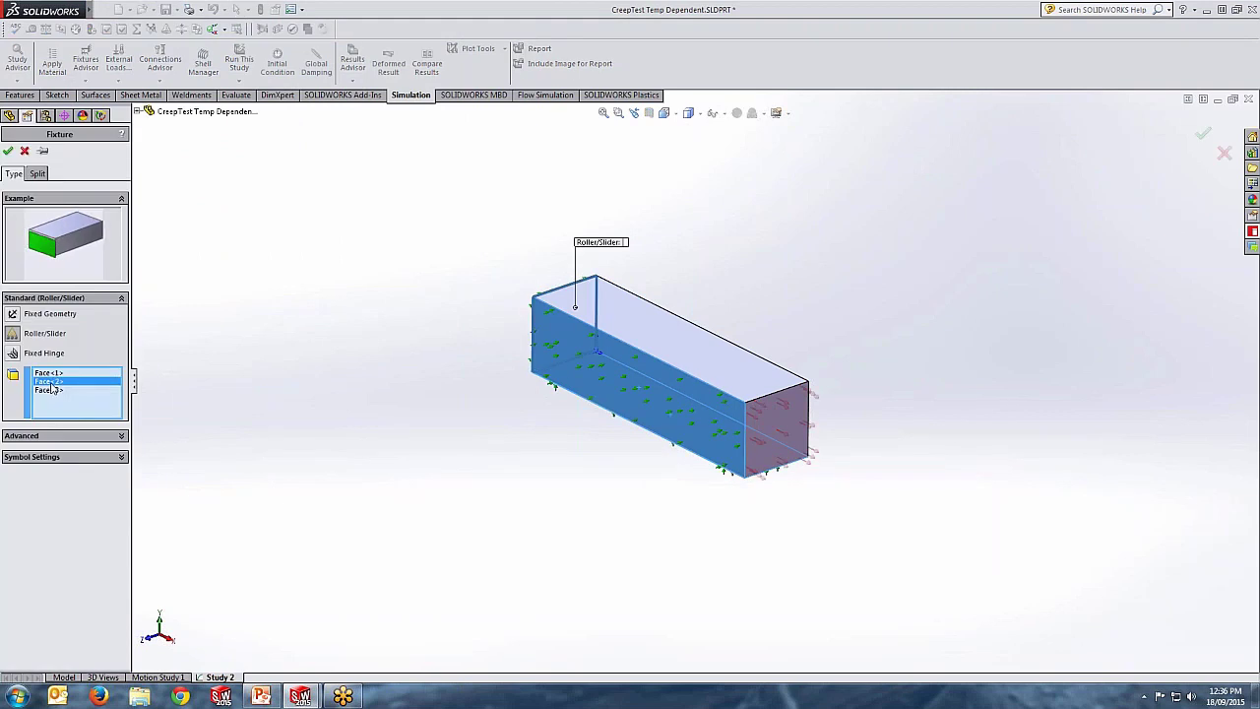
click(52, 391)
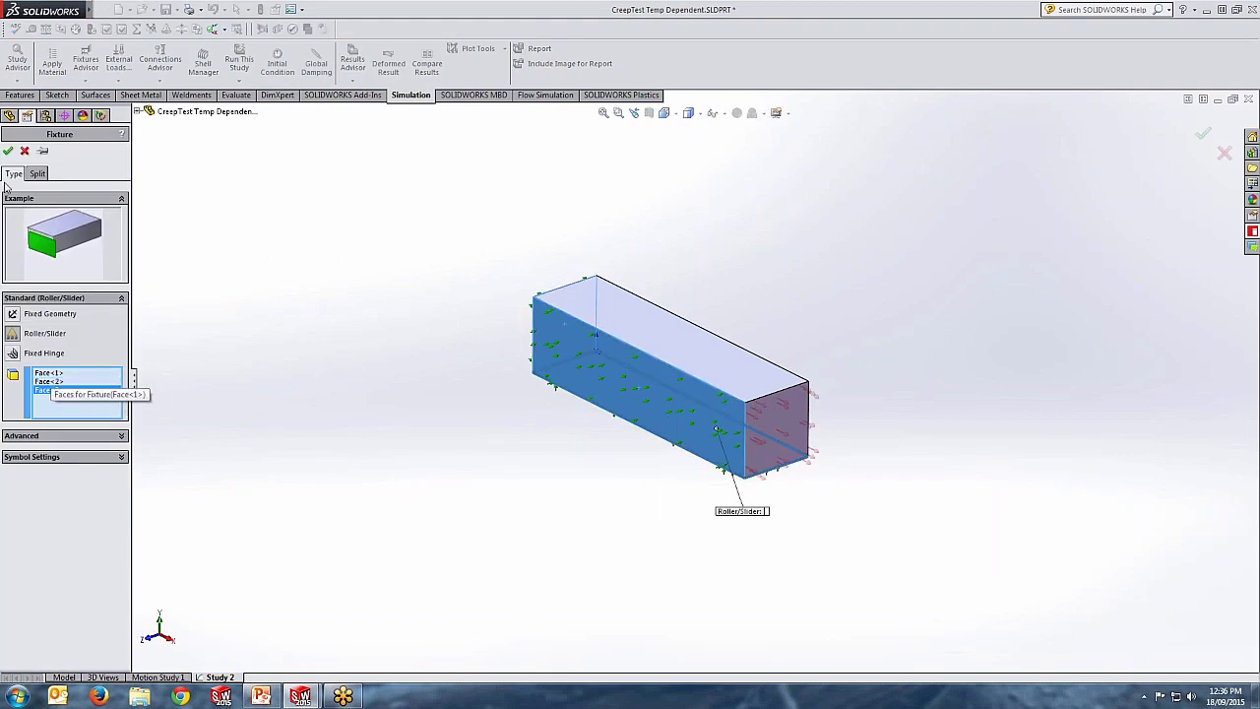
key(Return)
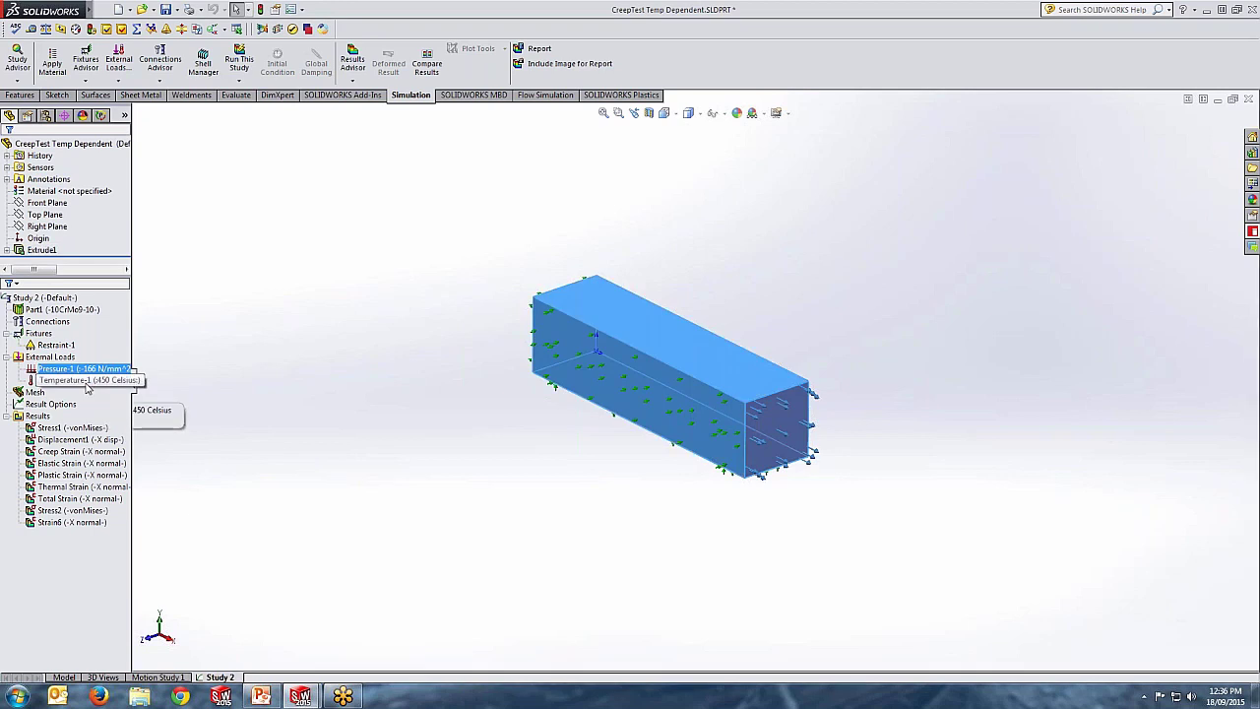
Review the body and value of the Temperature-1 load and its time-variation curve, leaving time variation off
right_click(90, 382)
click(114, 431)
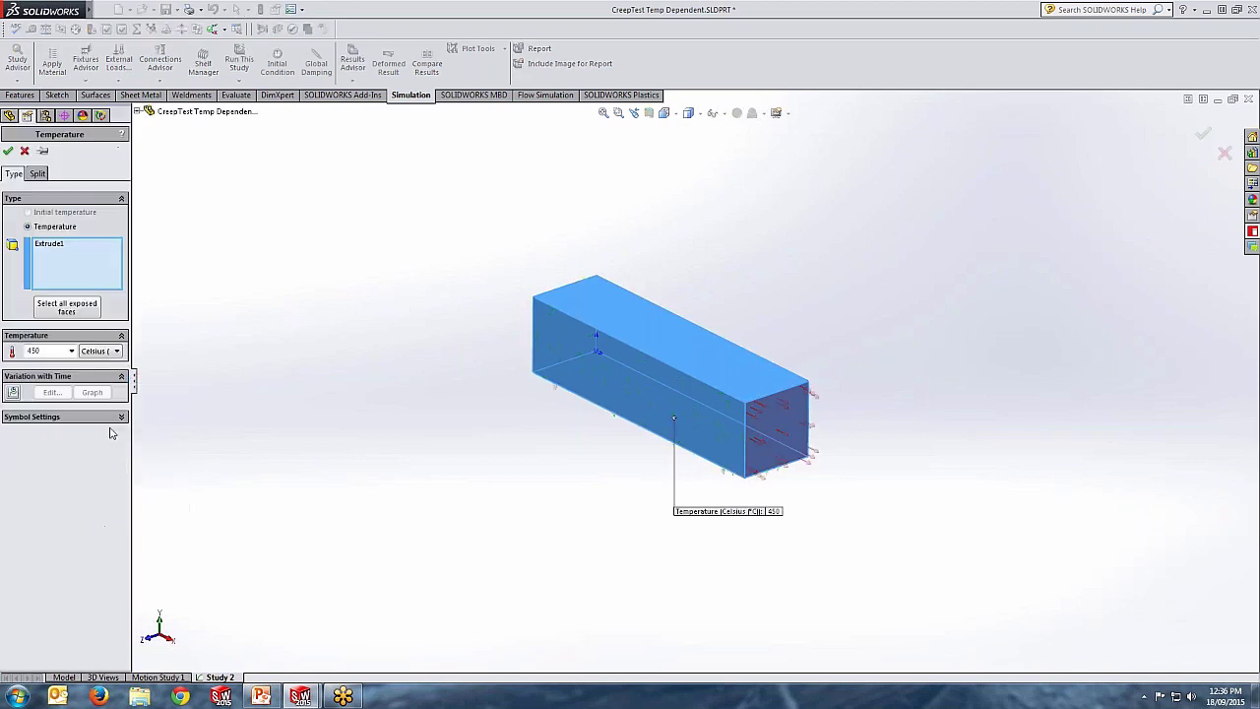
click(48, 246)
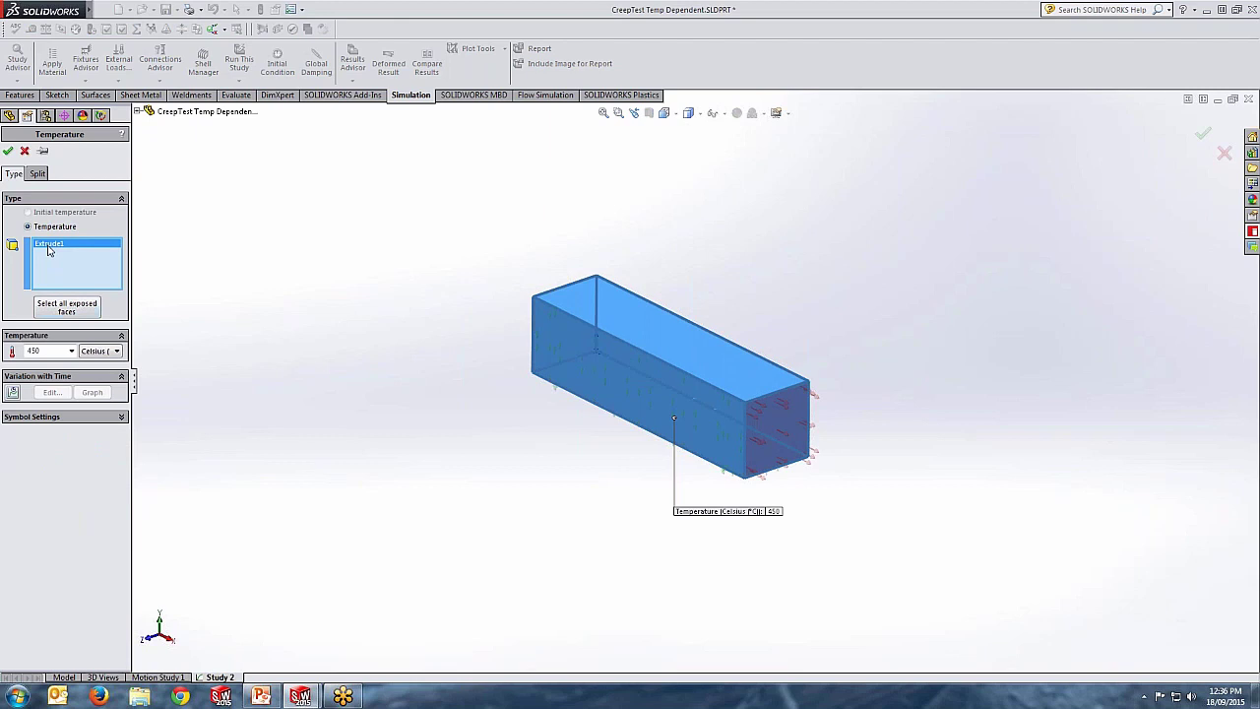
click(139, 113)
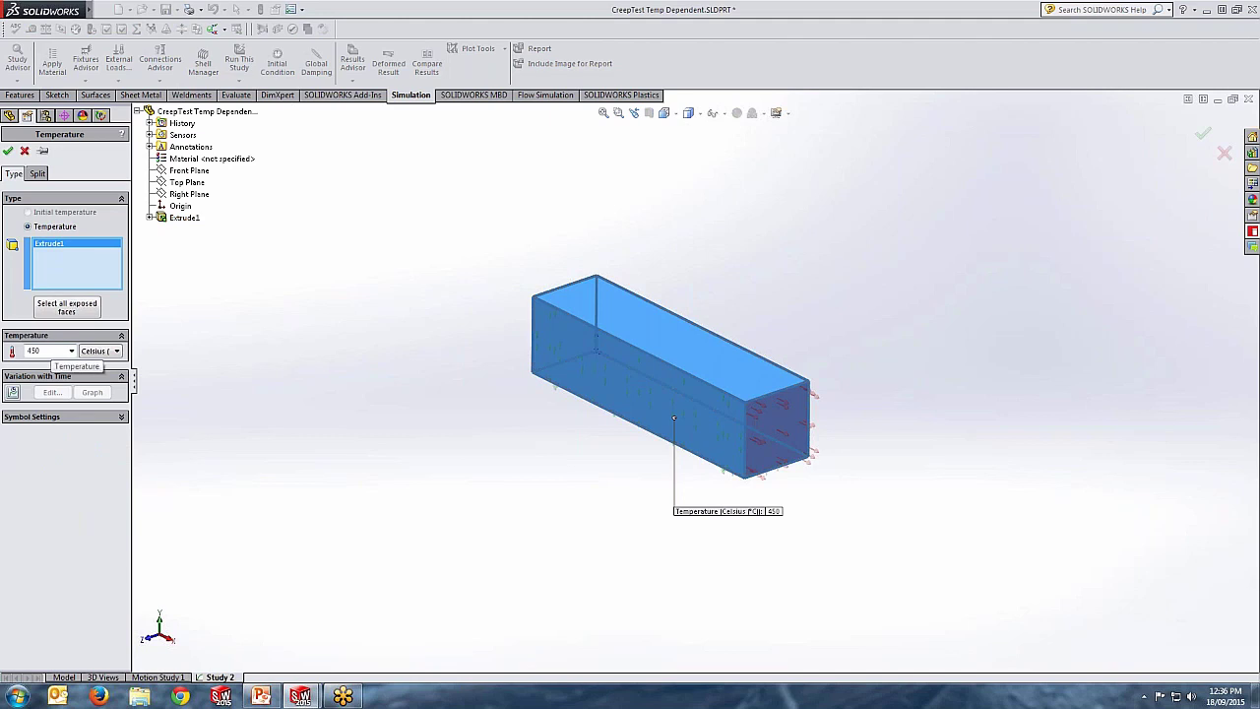
click(13, 393)
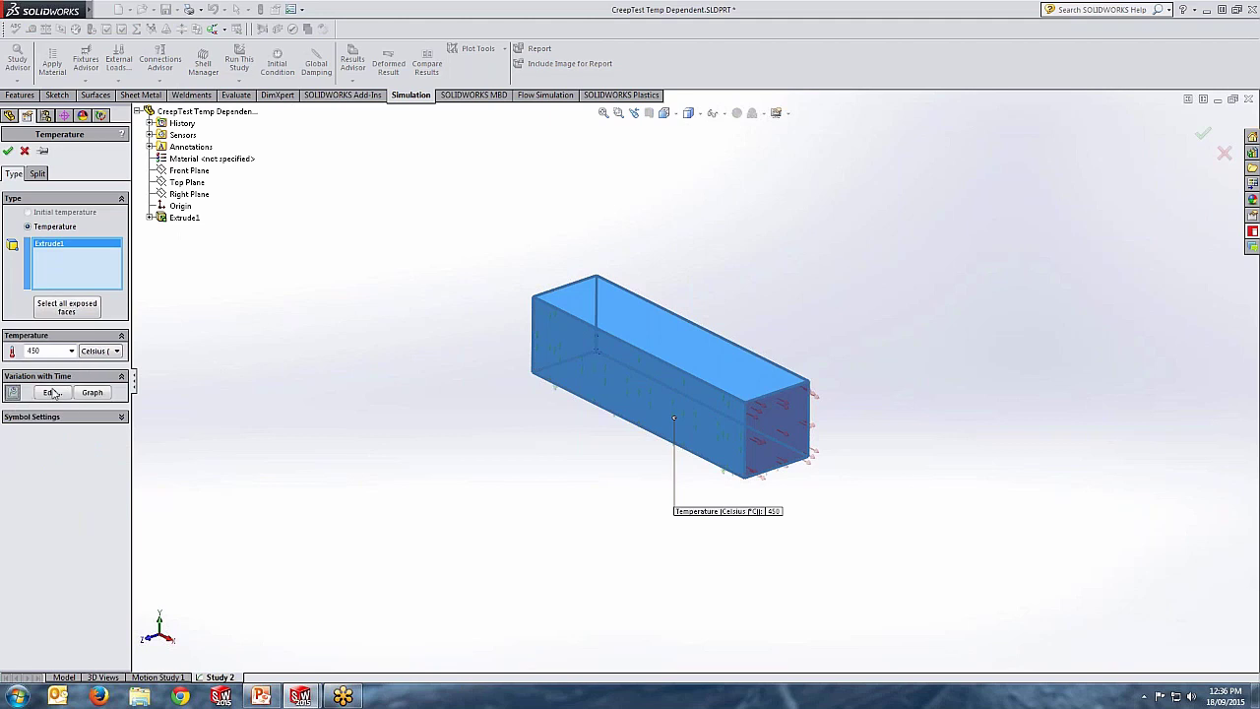
click(52, 392)
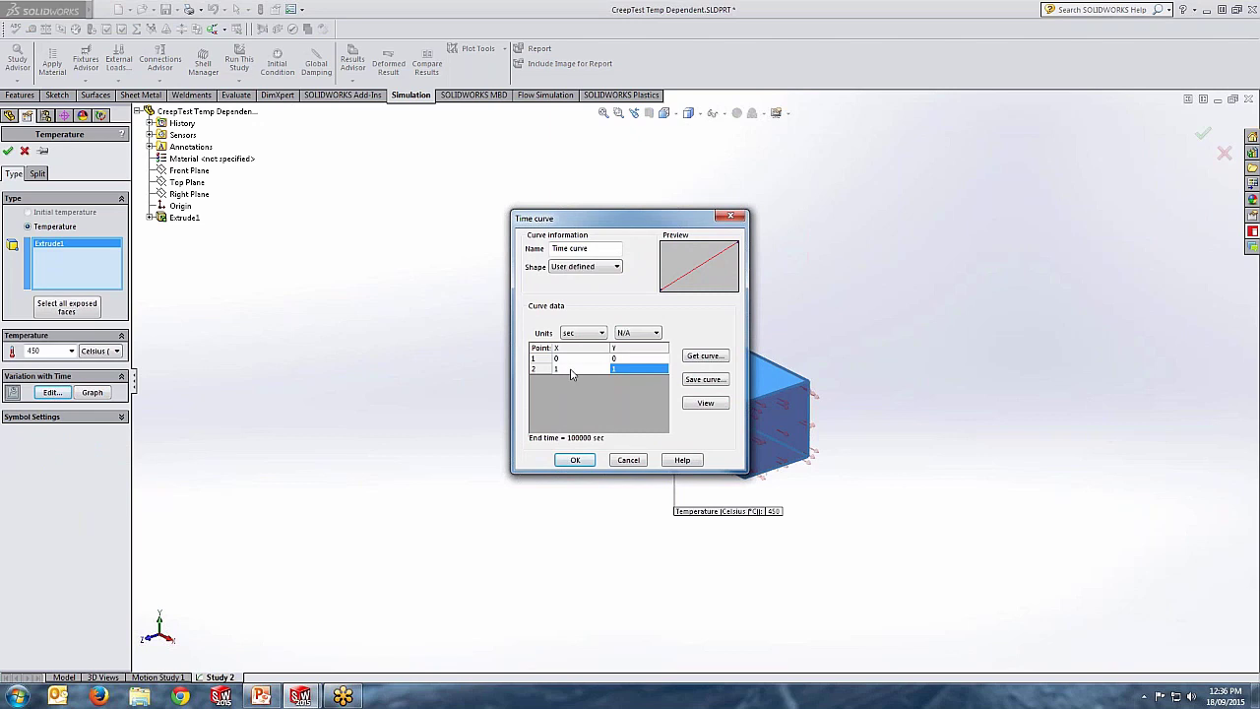
click(630, 461)
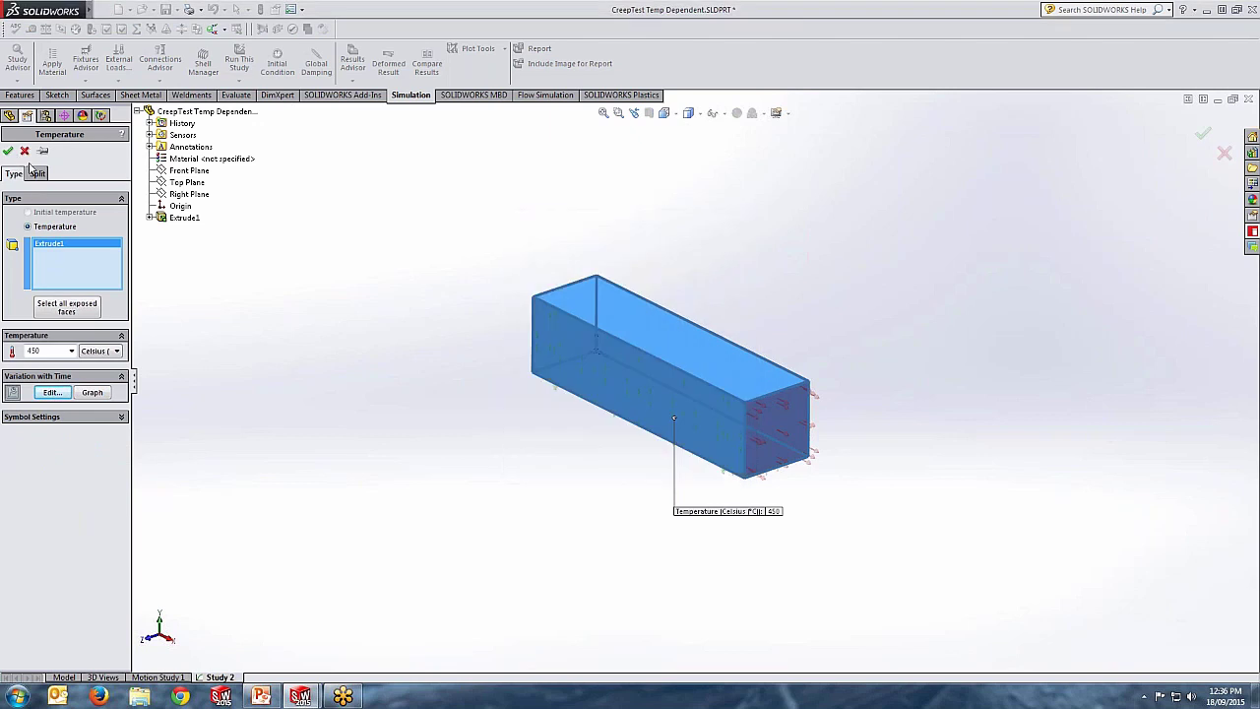
click(18, 391)
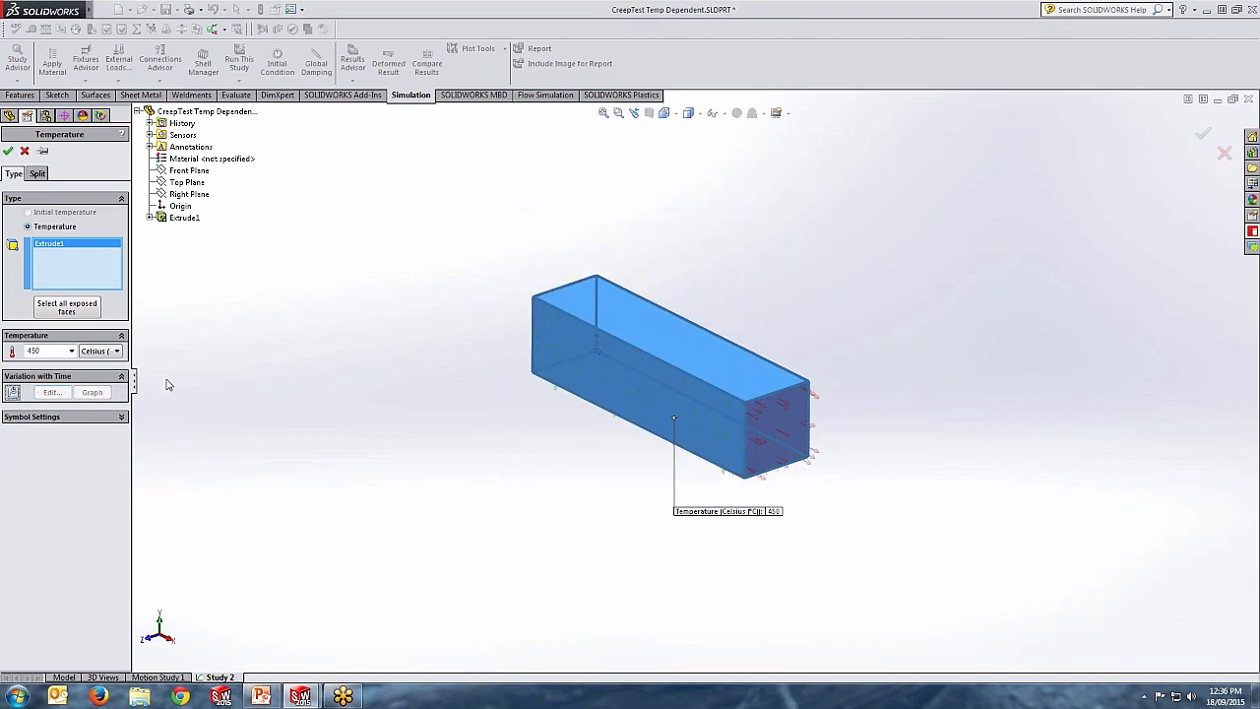
click(8, 151)
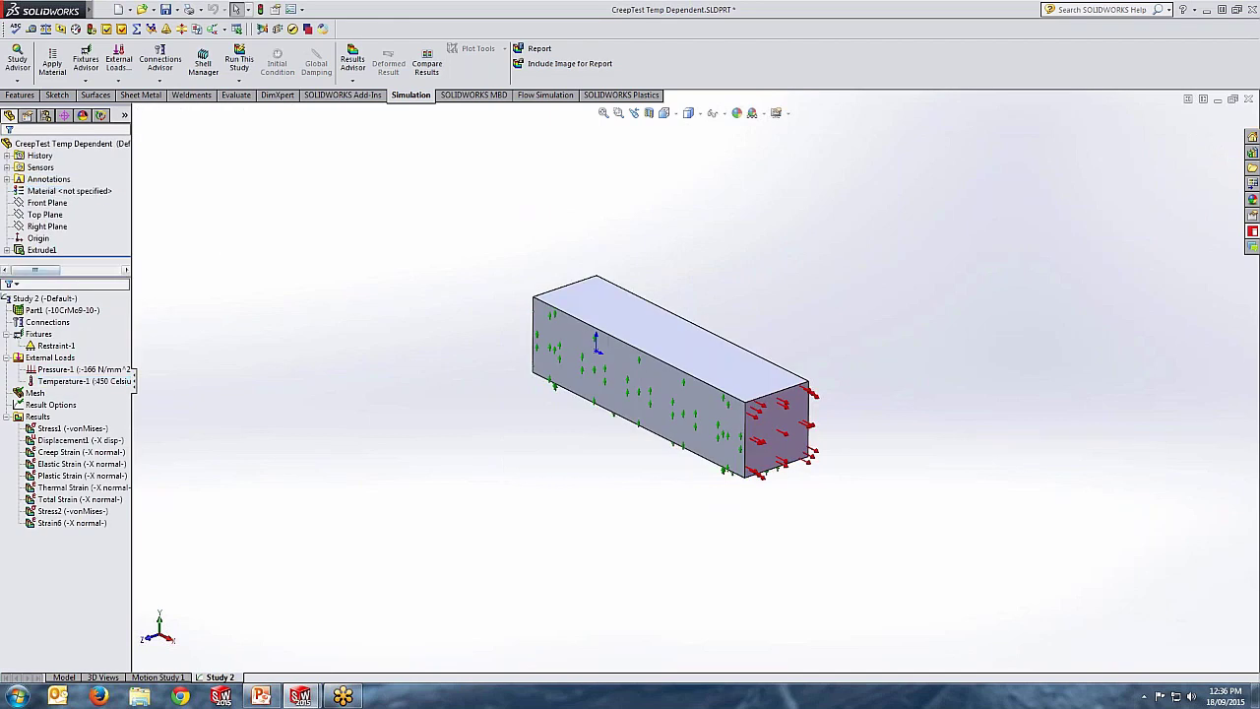
Review the end time and stepping options in Study 2's nonlinear static properties, closing them without saving the settings
click(45, 298)
right_click(59, 300)
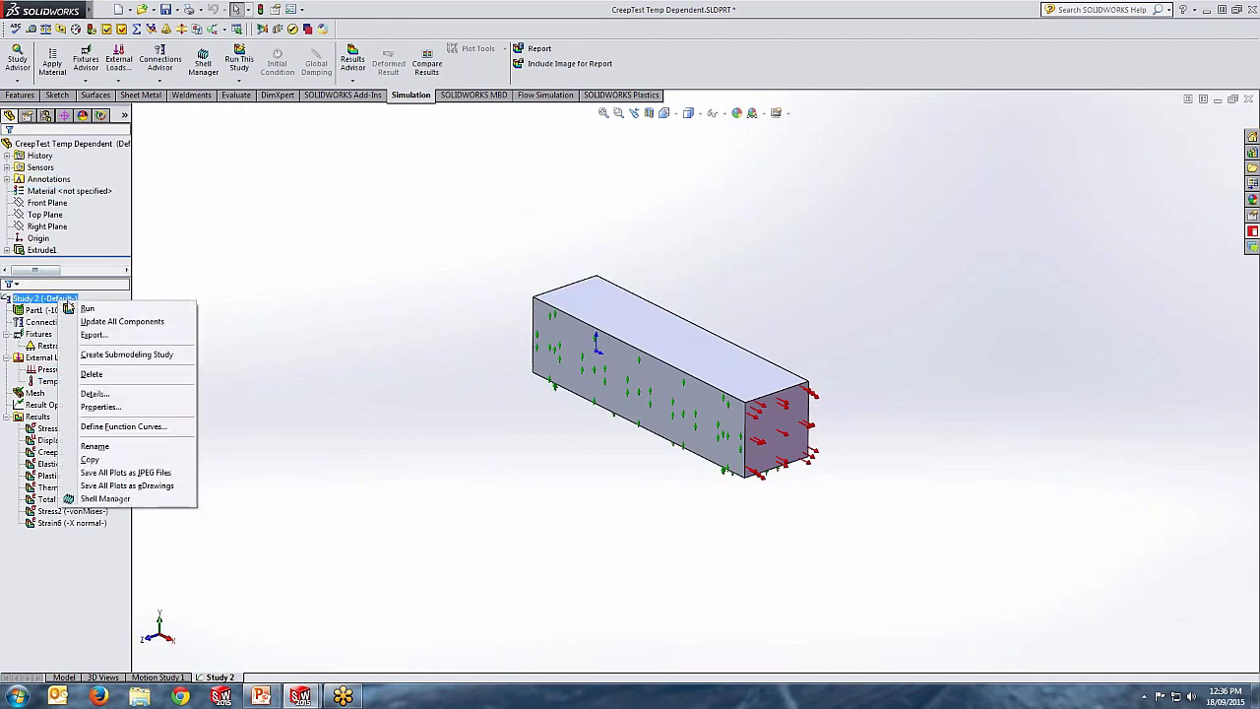
click(100, 406)
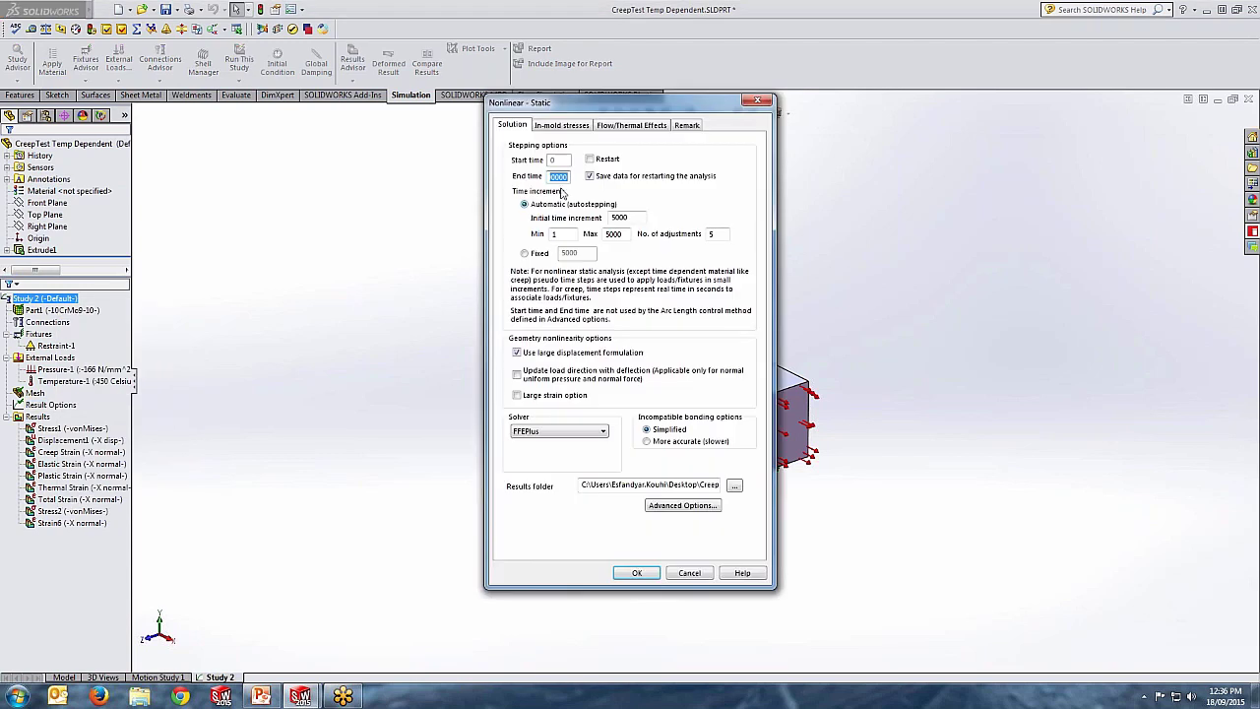
text(100000)
click(757, 101)
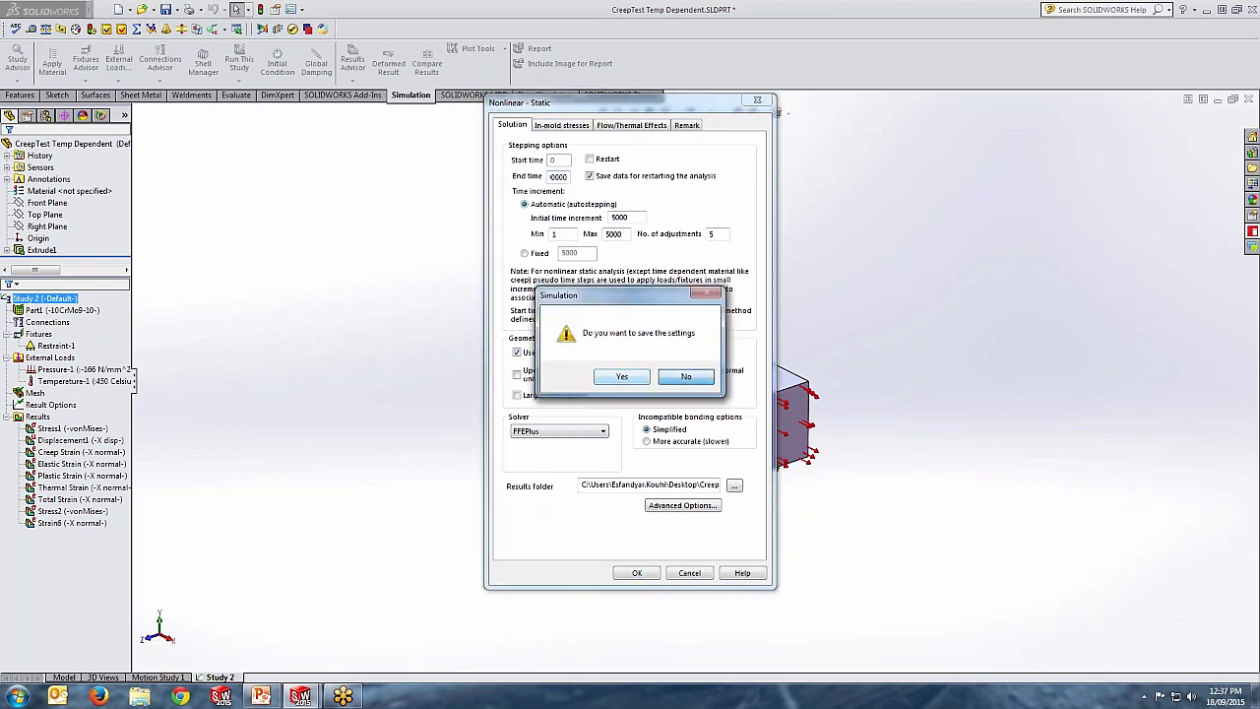
click(683, 374)
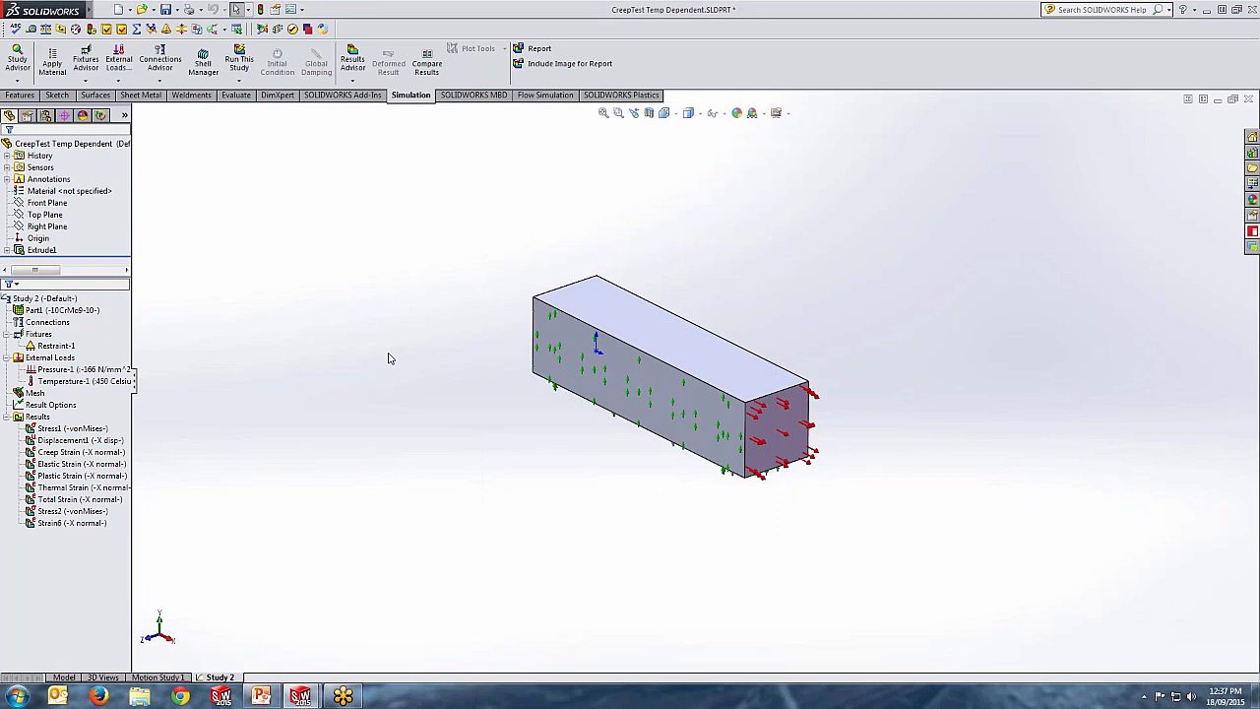
Display the Stress1 von Mises plot and the Creep Strain plot of Study 2, and check the creep plot's step definition
double_click(59, 429)
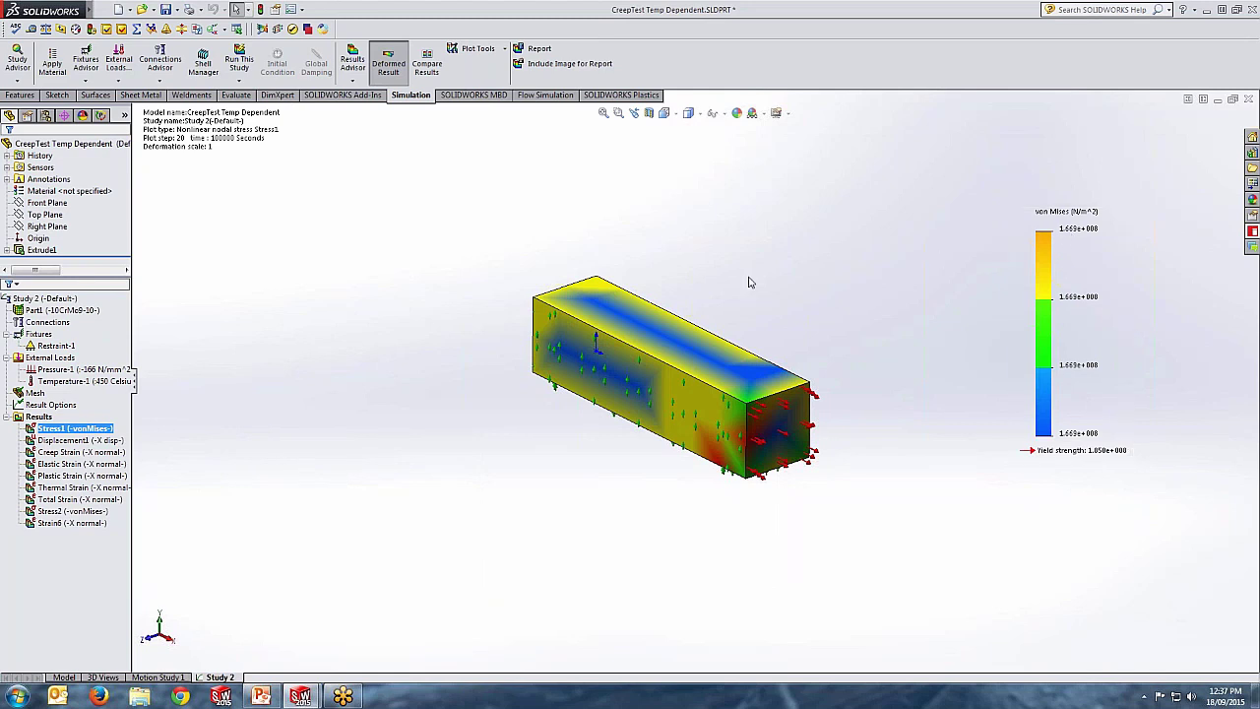
double_click(86, 452)
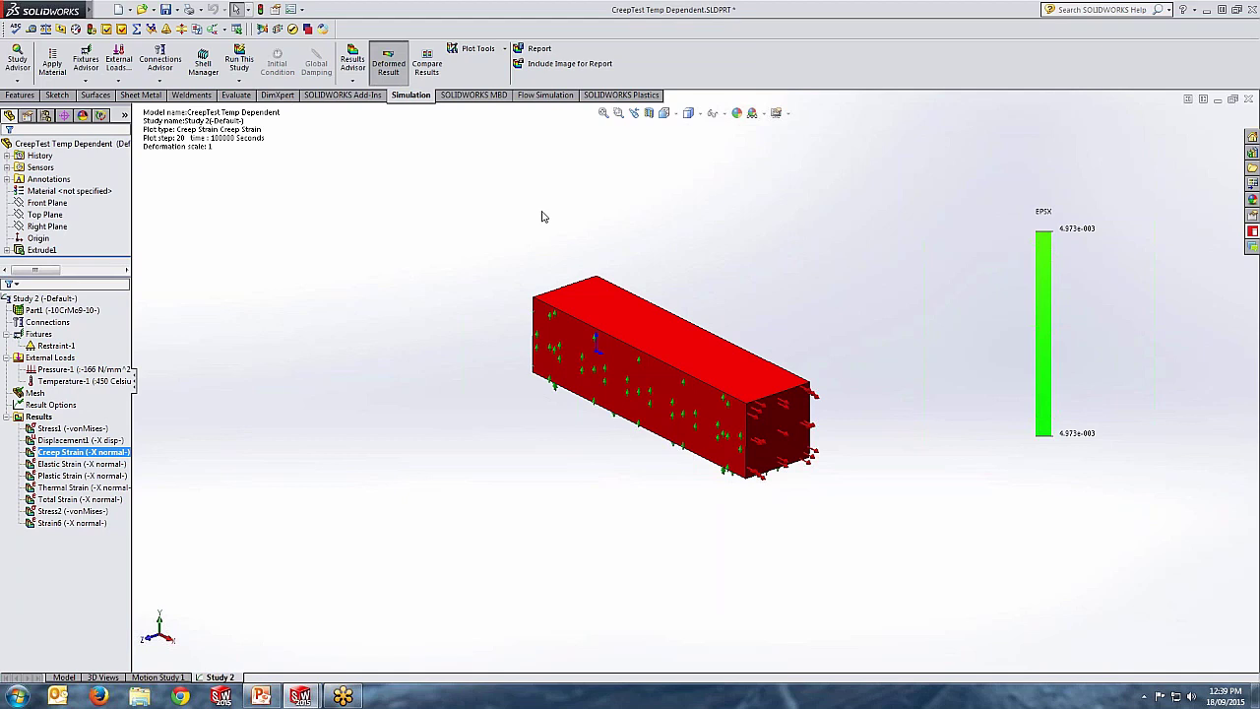
double_click(88, 456)
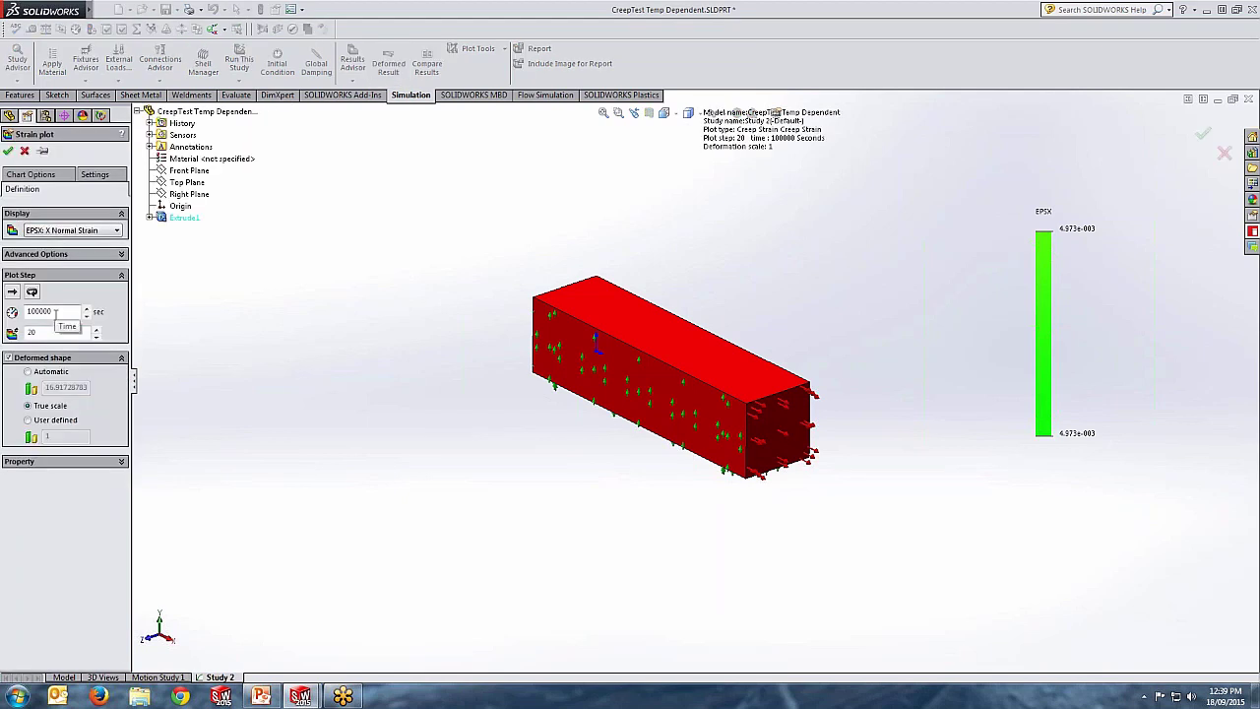
click(25, 152)
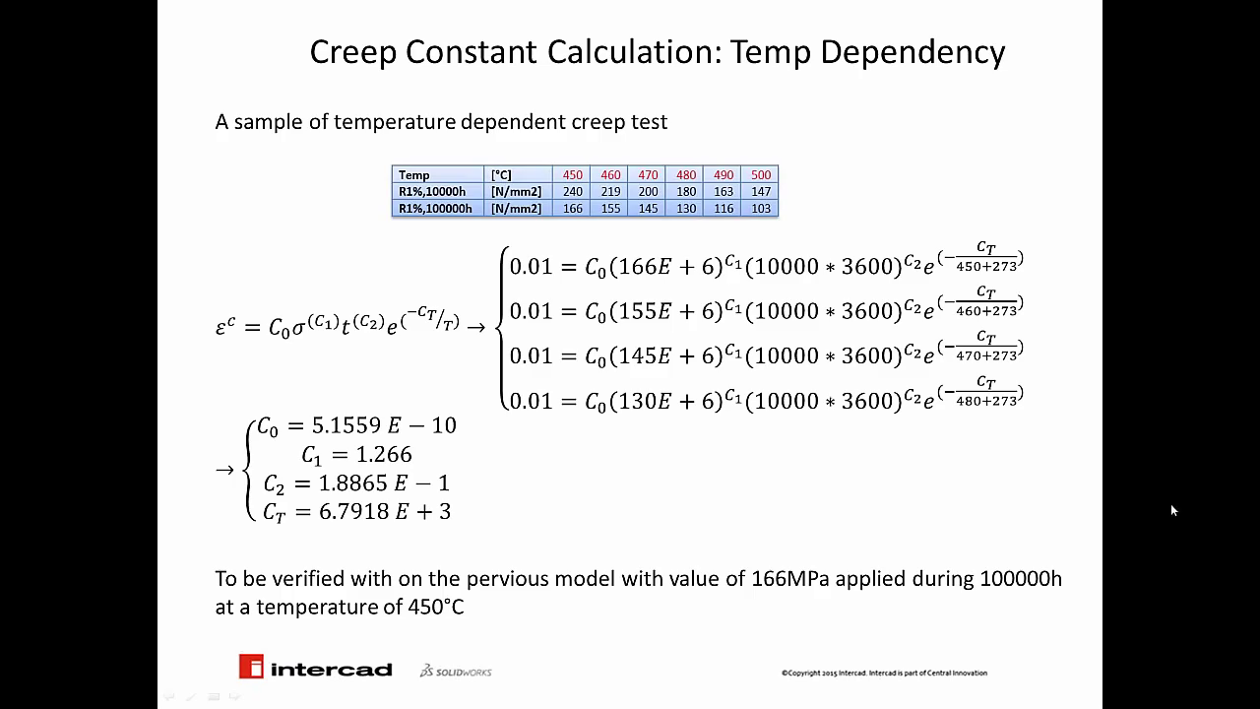
key(Right)
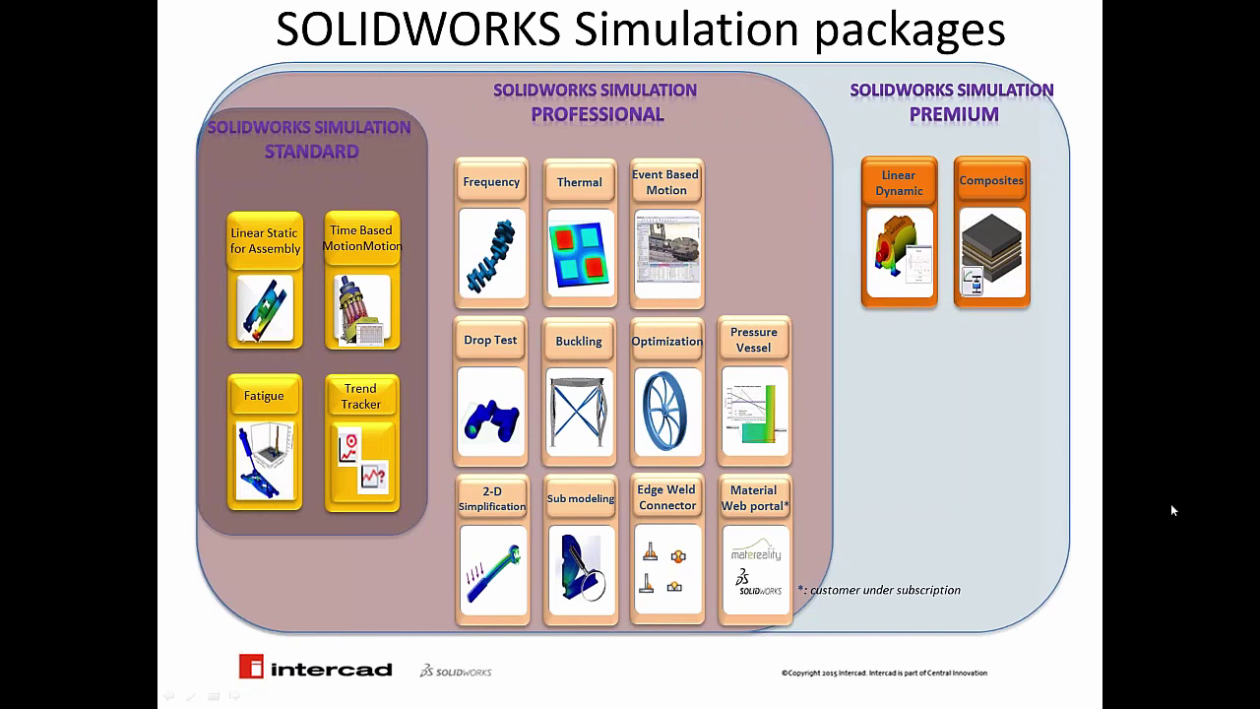